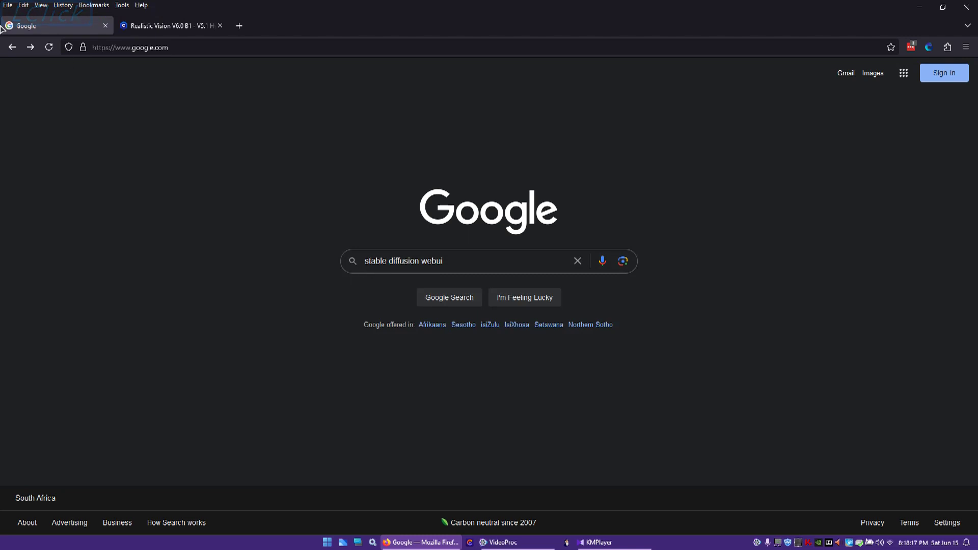
Open the AUTOMATIC1111 stable-diffusion-webui repository from the Google results and read its README's Windows installation instructions
left_click(29, 47)
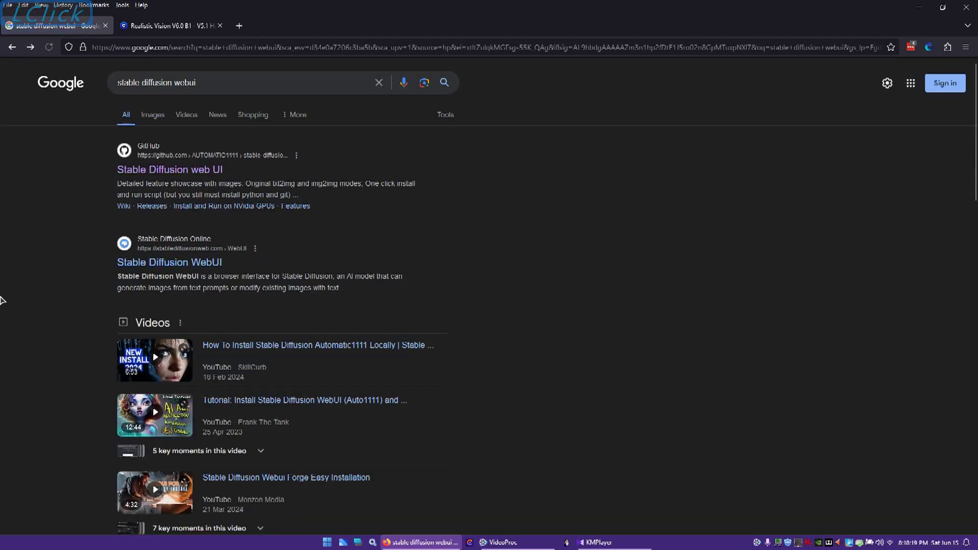
left_click(176, 173)
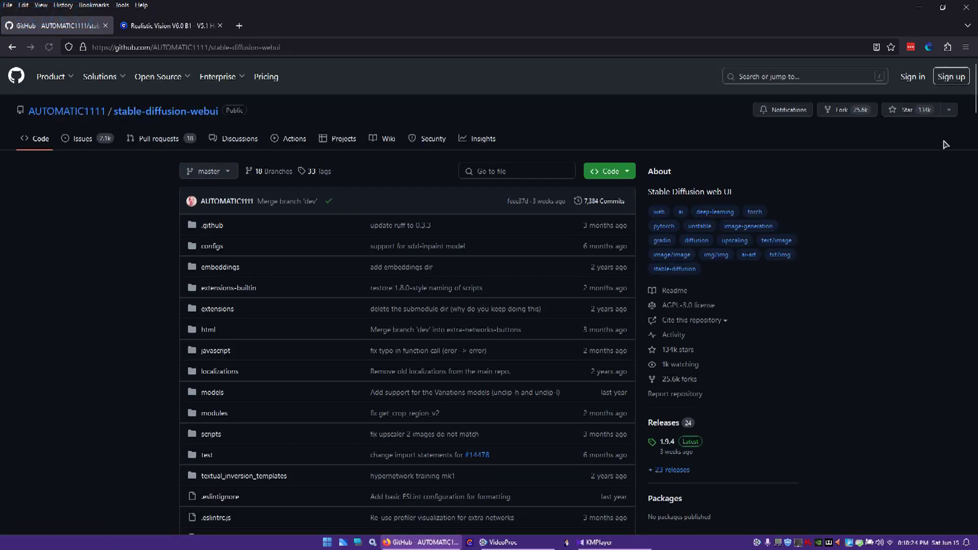
left_click_drag(975, 87, 974, 309)
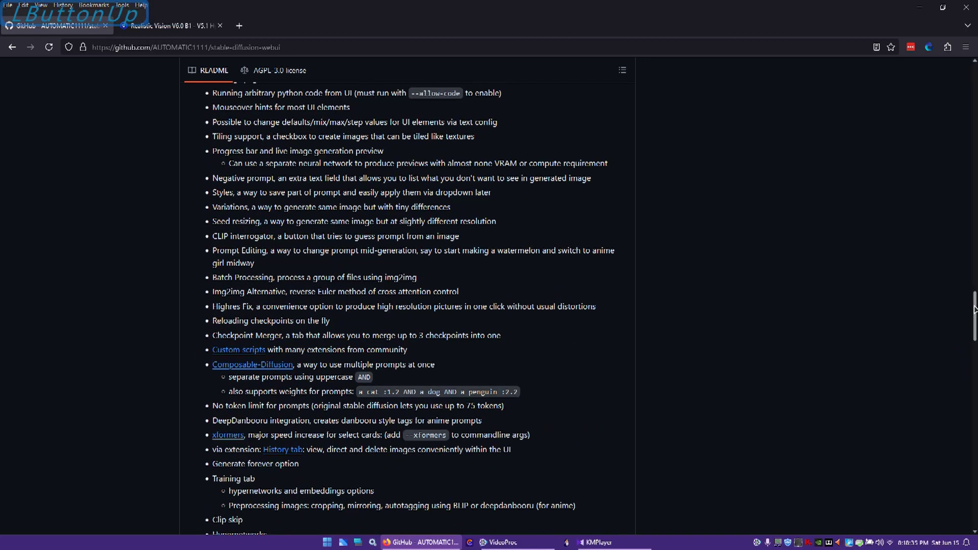
left_click_drag(975, 326, 976, 404)
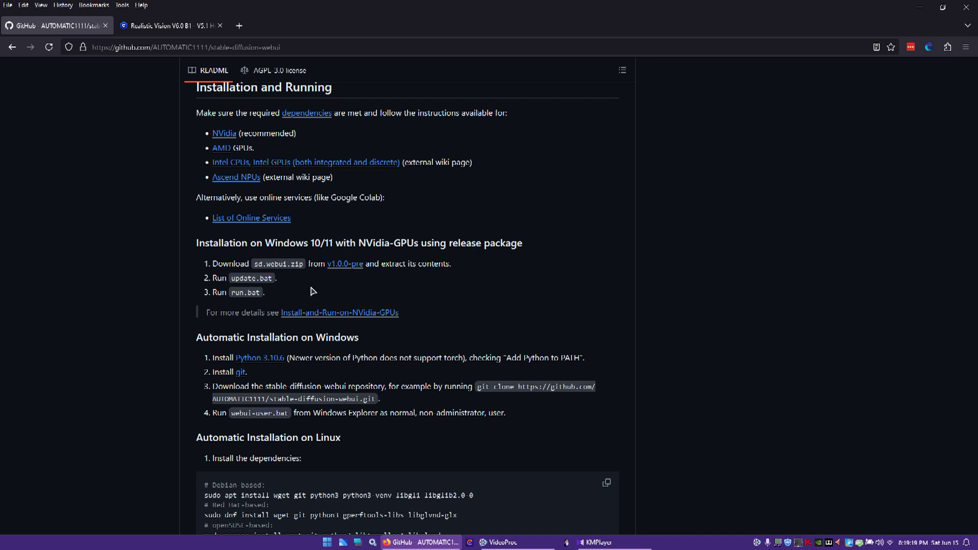
left_click(502, 542)
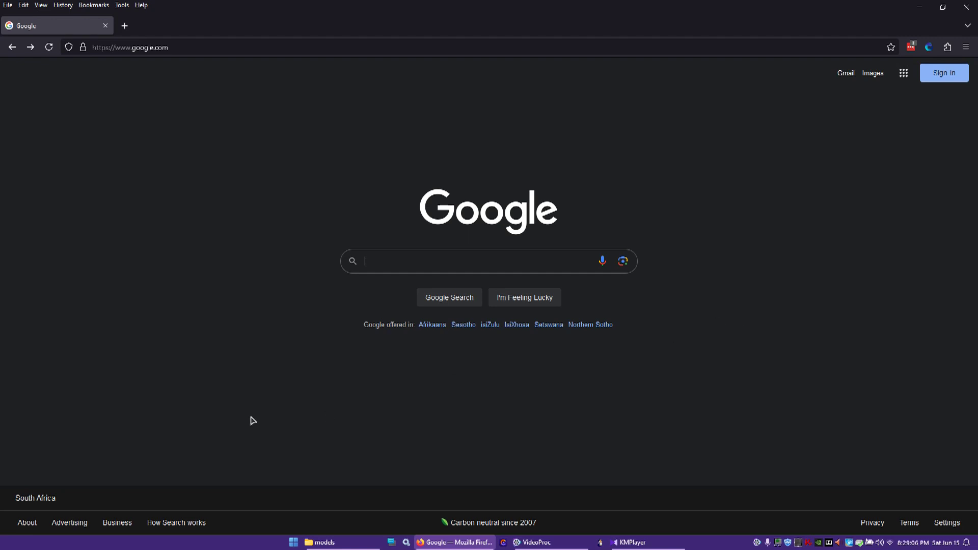
Search Google for "civitai ai" and open the Civitai website
left_click(432, 262)
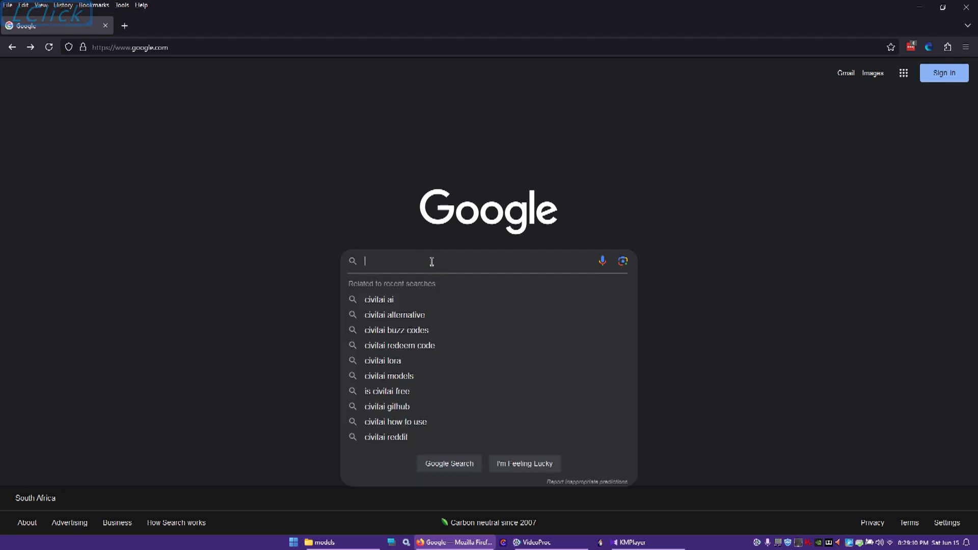
left_click(397, 304)
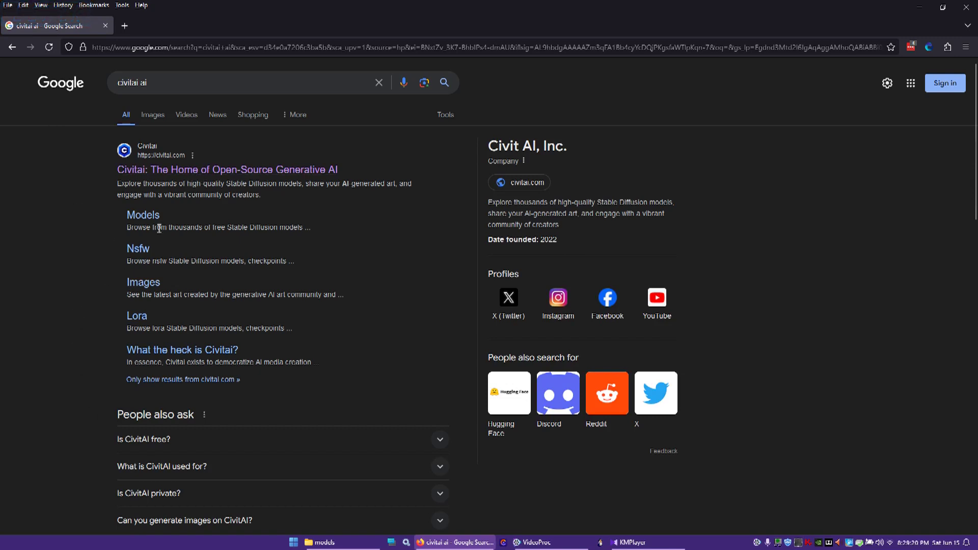
left_click(194, 172)
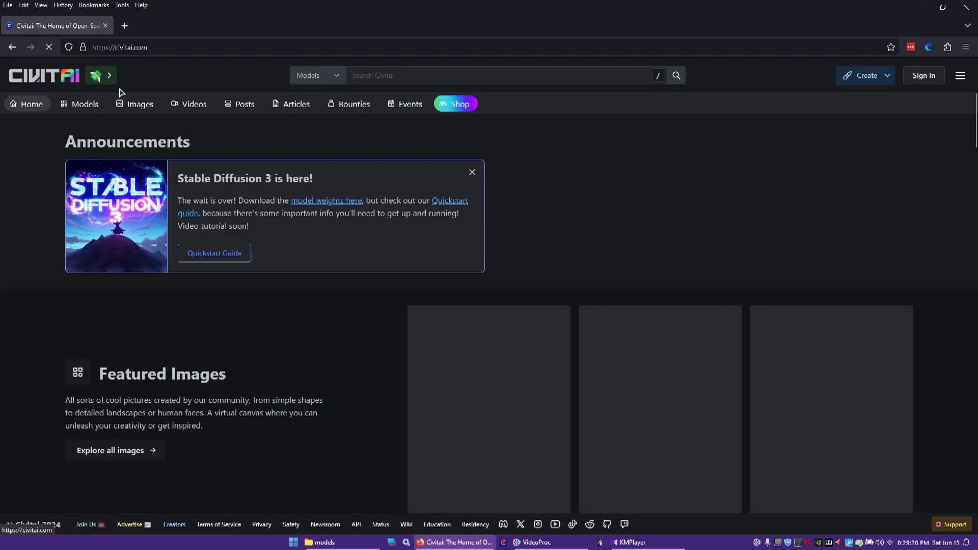
Search Civitai's models for "realistic" and open the Realistic Vision V6.0 B1 checkpoint page
left_click(393, 74)
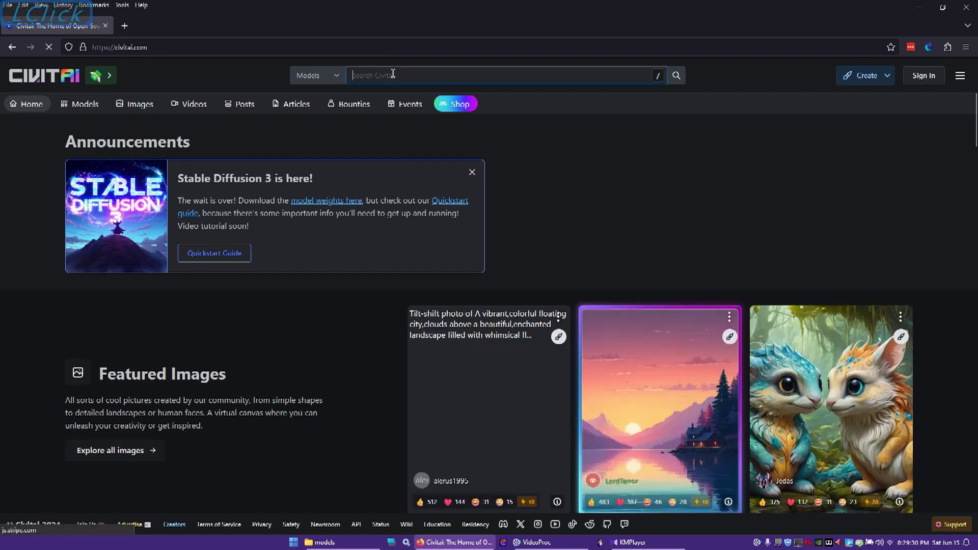
type("real")
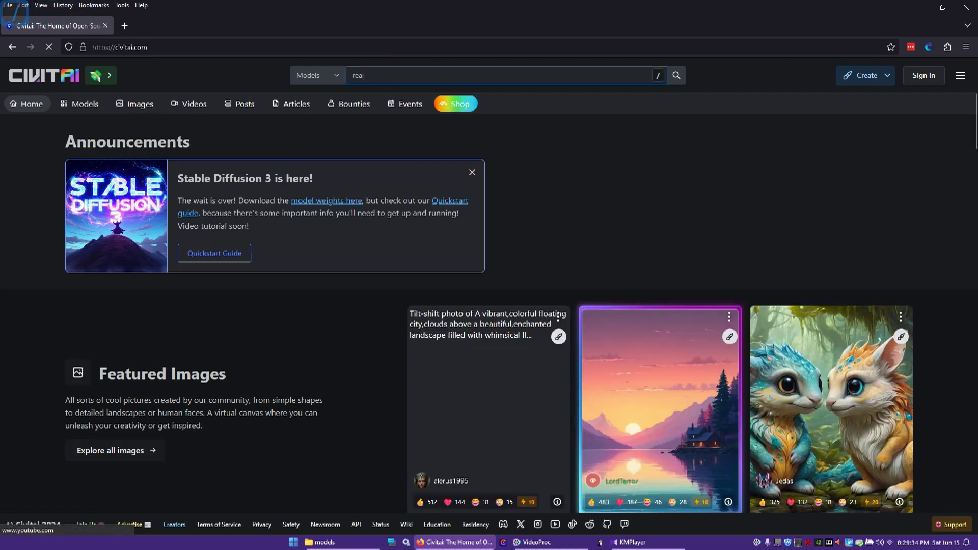
type("istic")
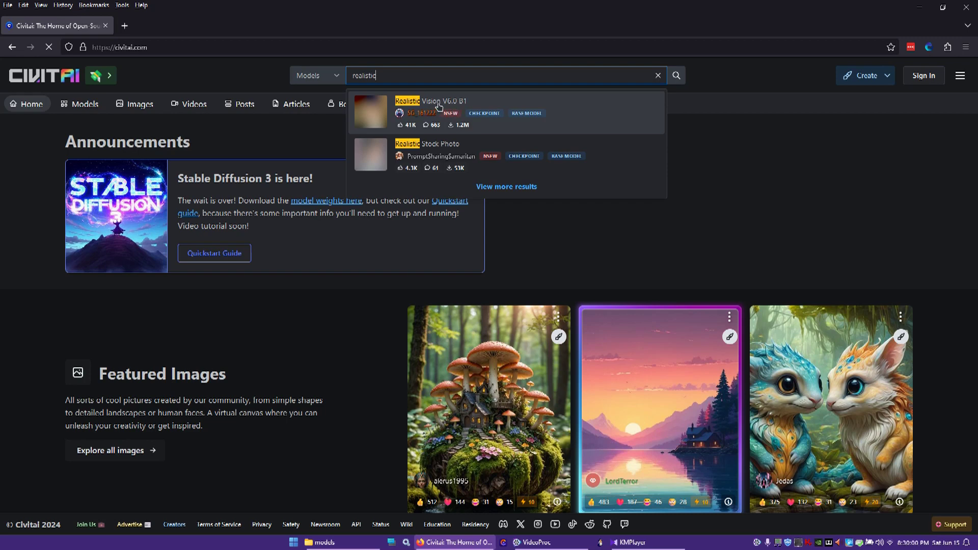
left_click(439, 106)
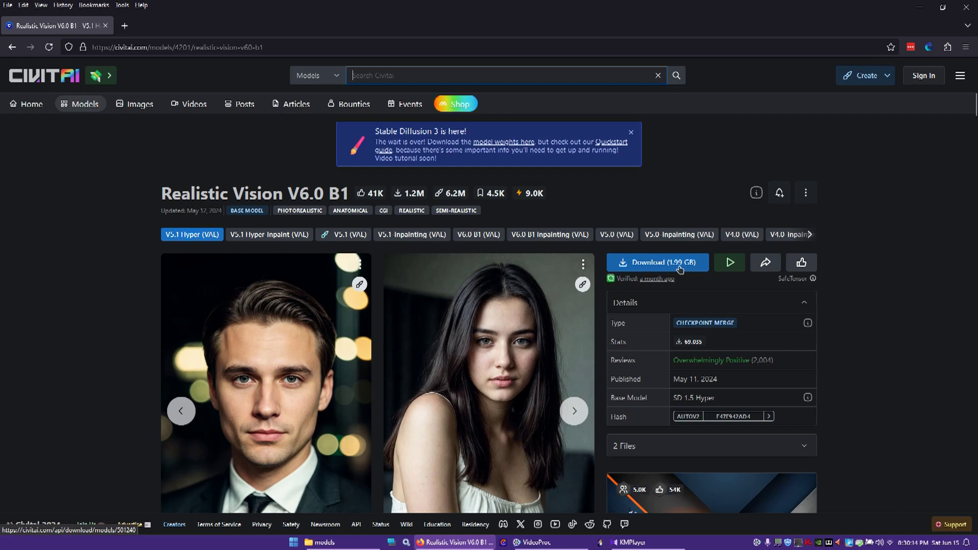
In File Explorer, browse from Downloads through A I PHOTO REALISM CREATORS, sd.webui and webui into models, and locate the Stable-diffusion folder
mouse_move(453, 548)
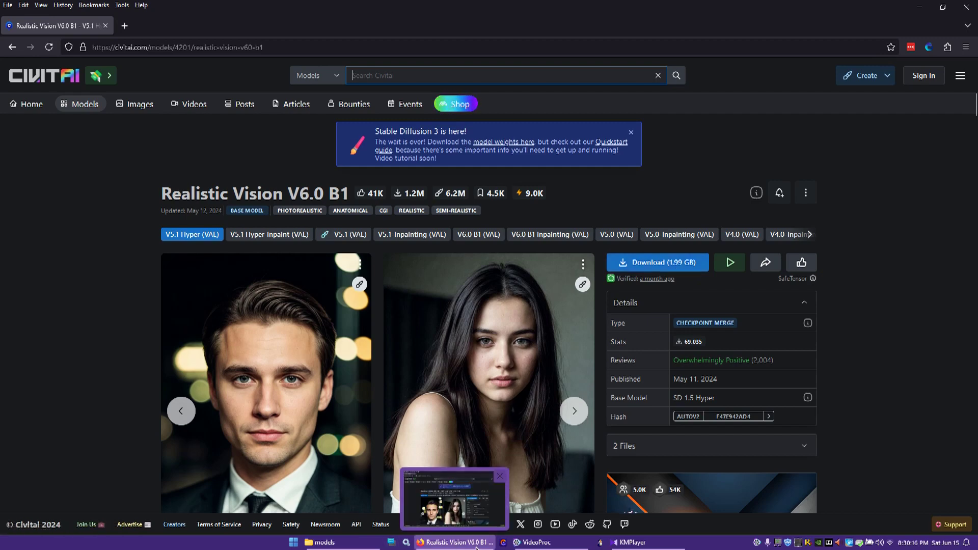
left_click(336, 542)
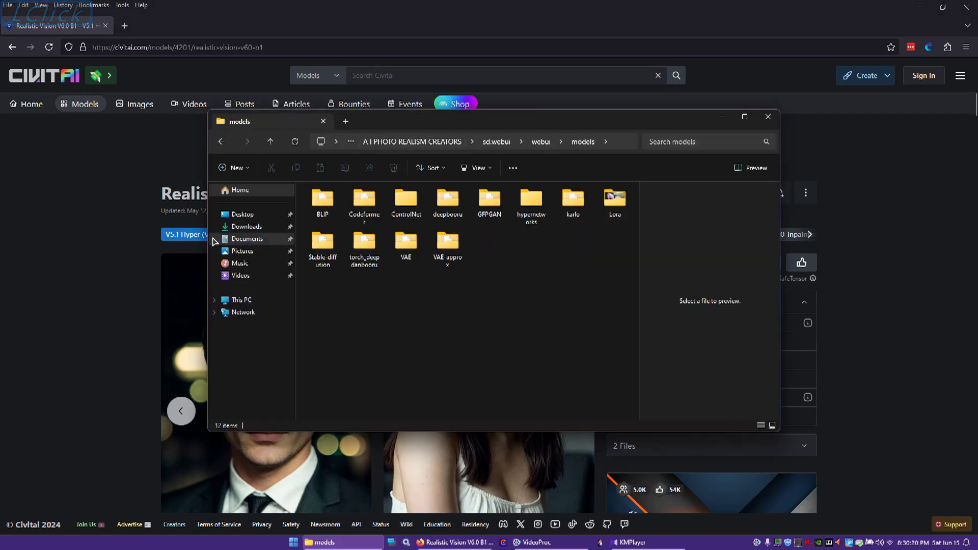
left_click(245, 228)
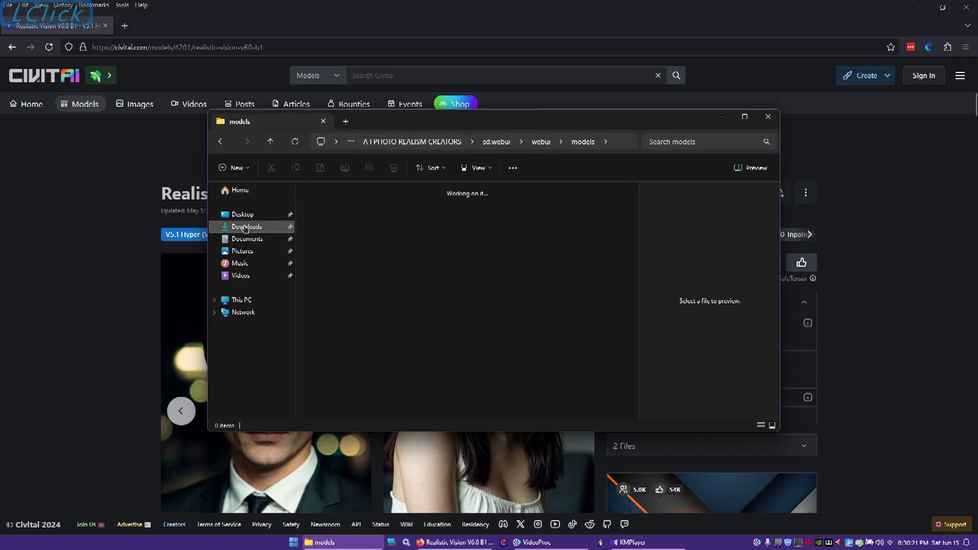
left_click(491, 249)
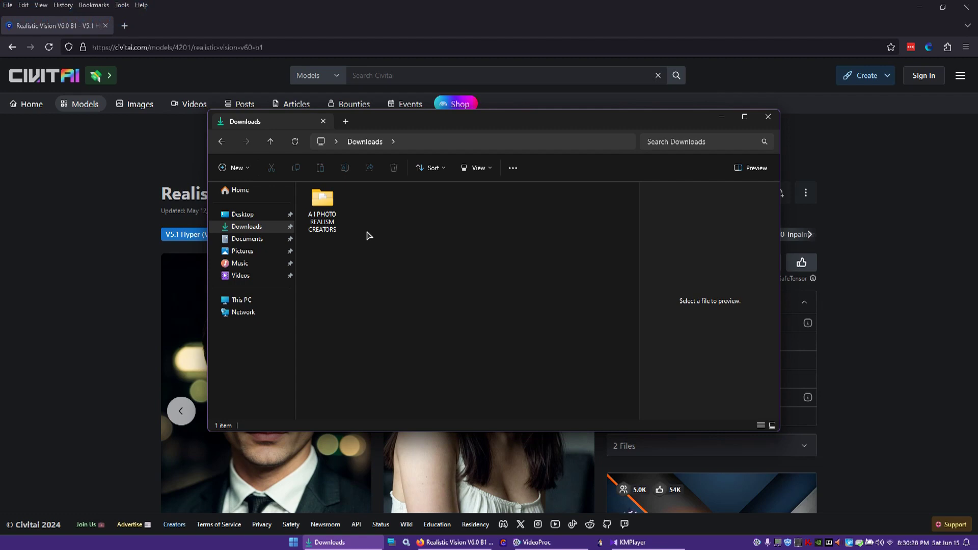
double_click(326, 219)
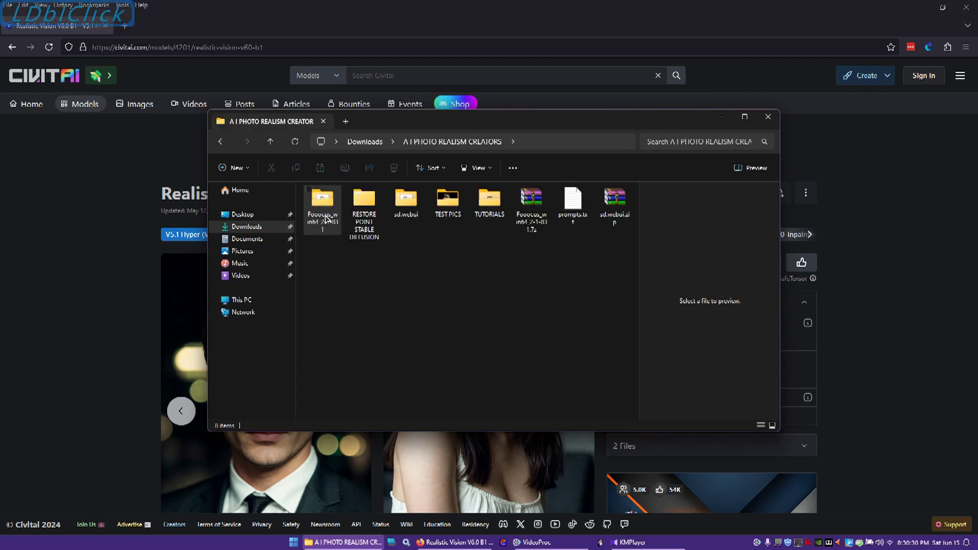
double_click(408, 221)
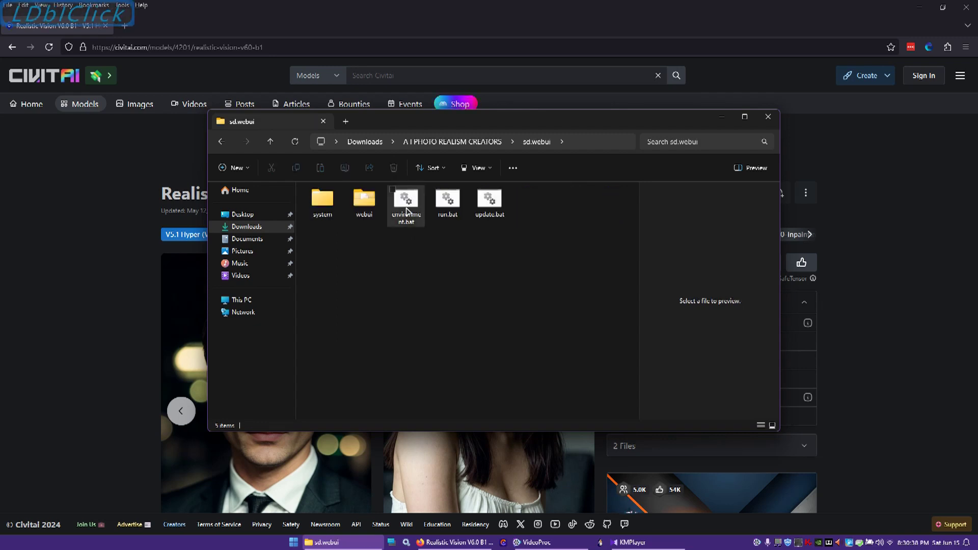
double_click(366, 204)
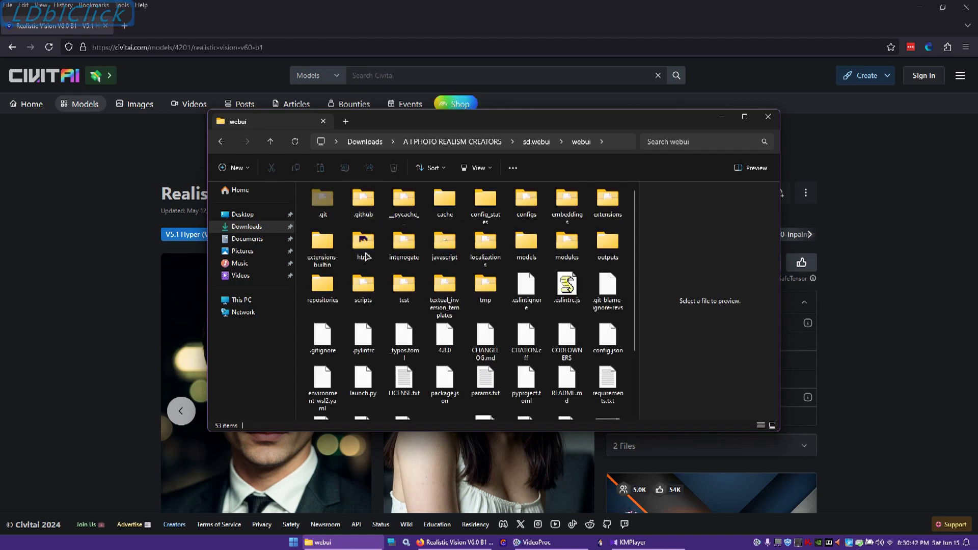
double_click(530, 257)
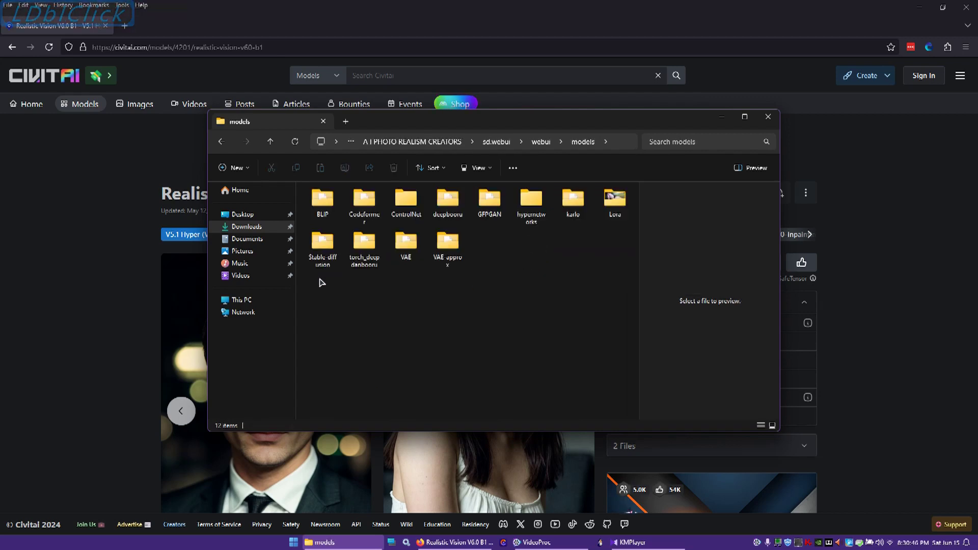
right_click(321, 249)
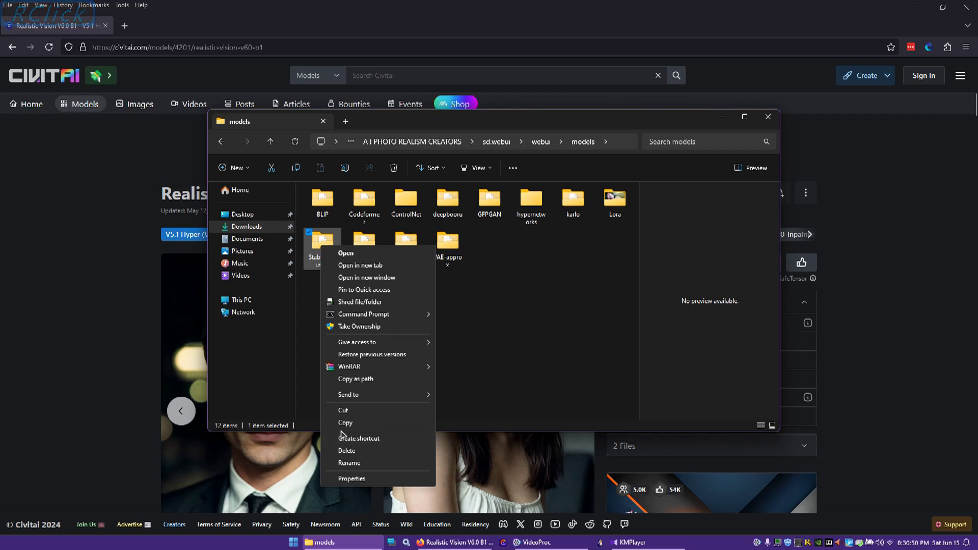
left_click(527, 364)
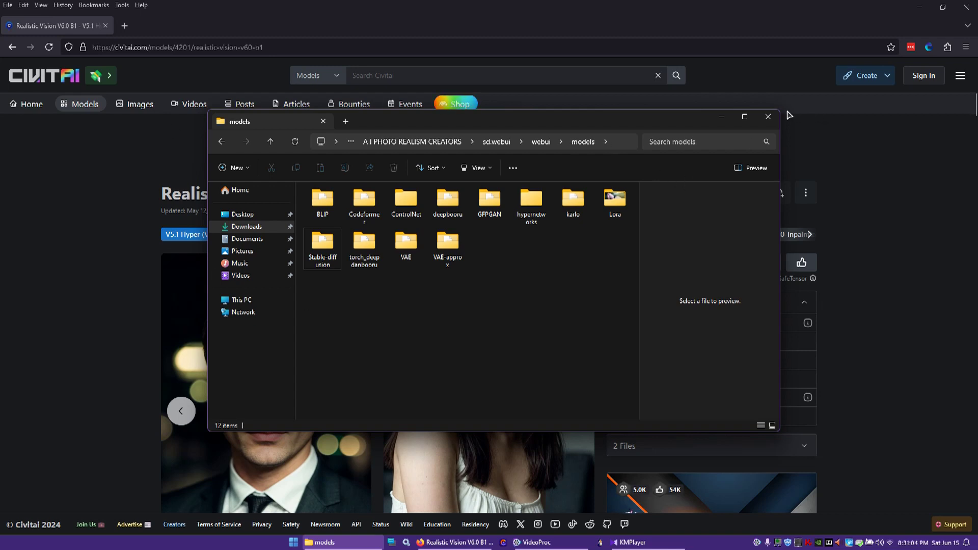
Close the models folder window and the browser window showing the Civitai page
left_click(767, 118)
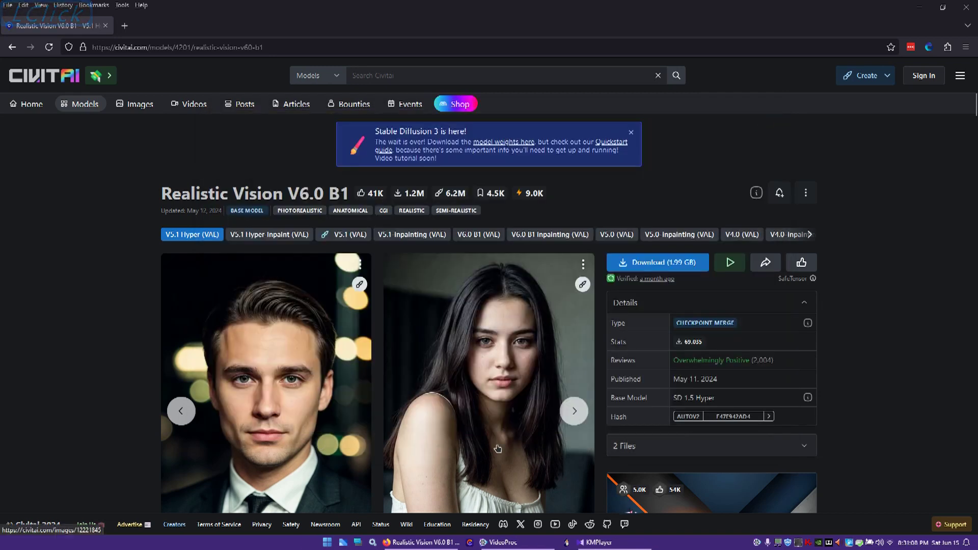
left_click(966, 7)
left_click(481, 542)
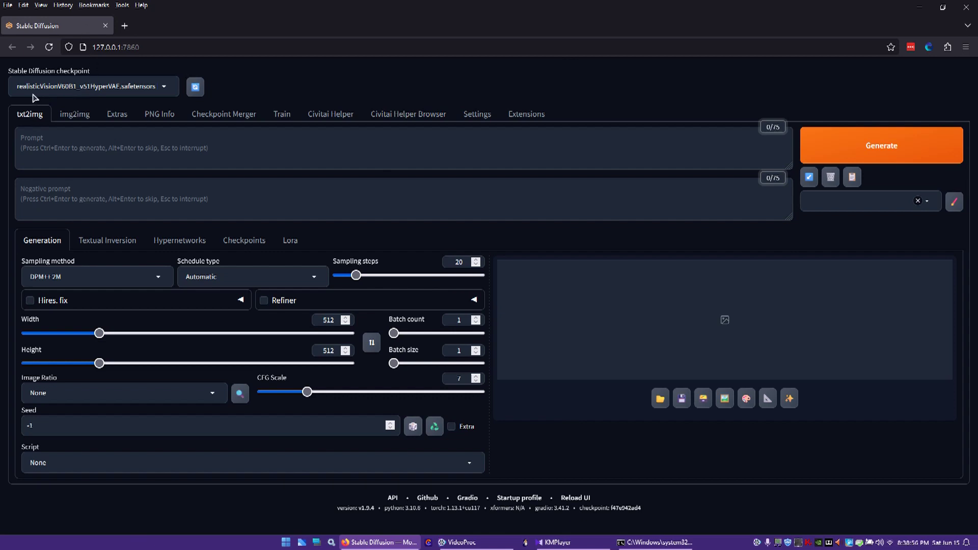
Check the available Stable Diffusion checkpoints, keep realisticVisionV60B1_v51HyperVAE.safetensors selected, and refresh the checkpoint list
left_click(163, 90)
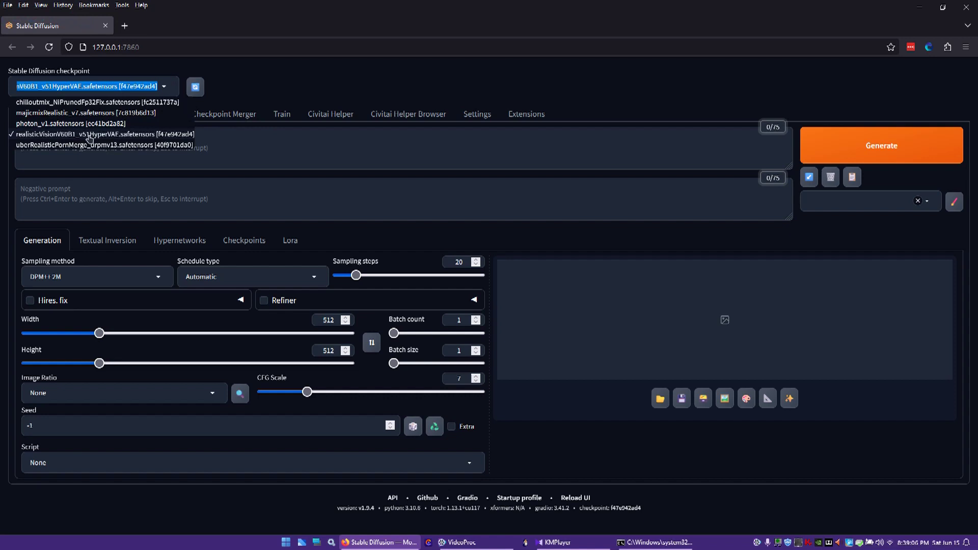
left_click(415, 74)
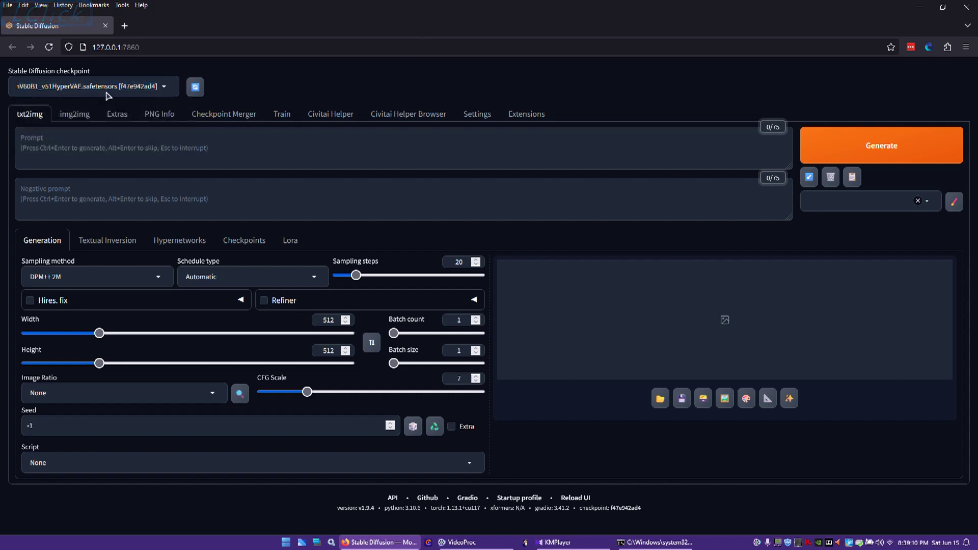
left_click(195, 90)
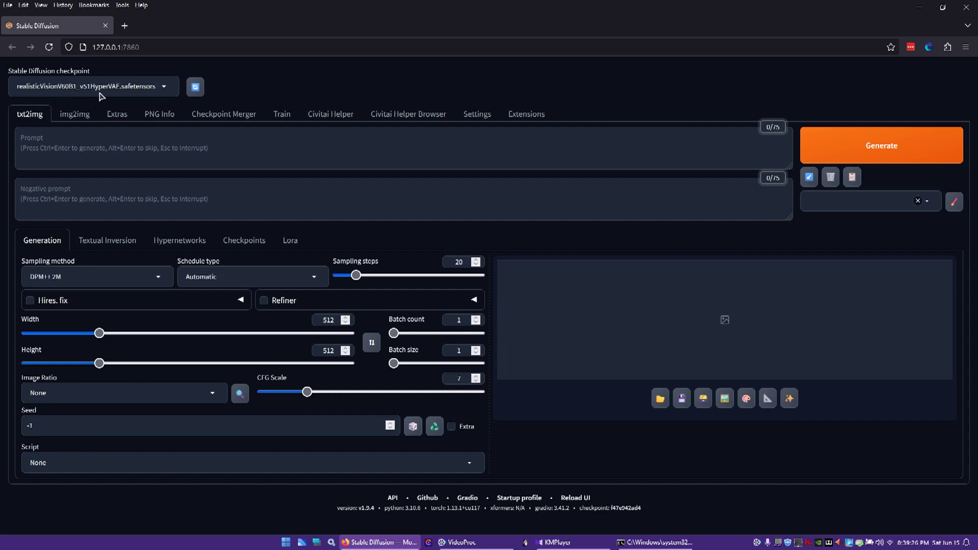
Switch to img2img mode and look through its image upload area and generation settings
left_click(75, 115)
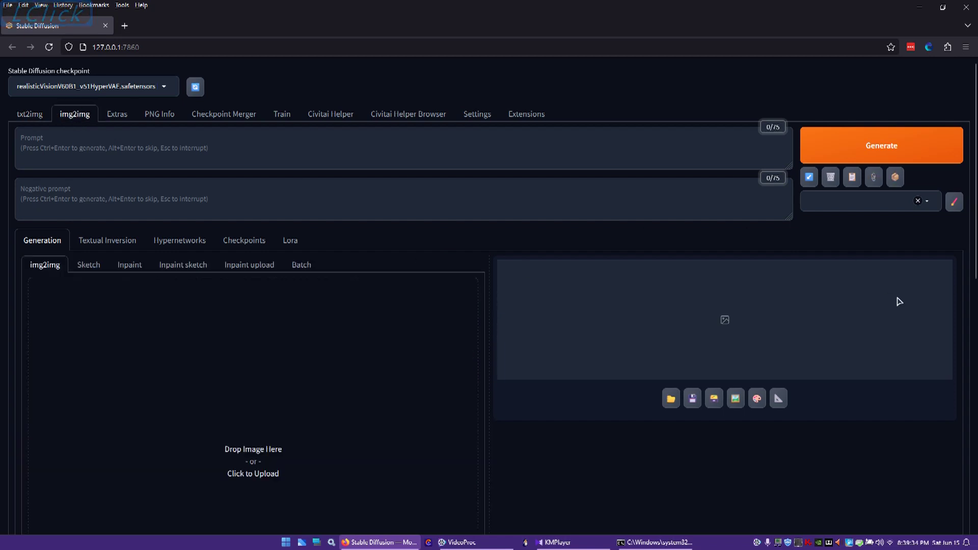
left_click_drag(975, 269, 974, 305)
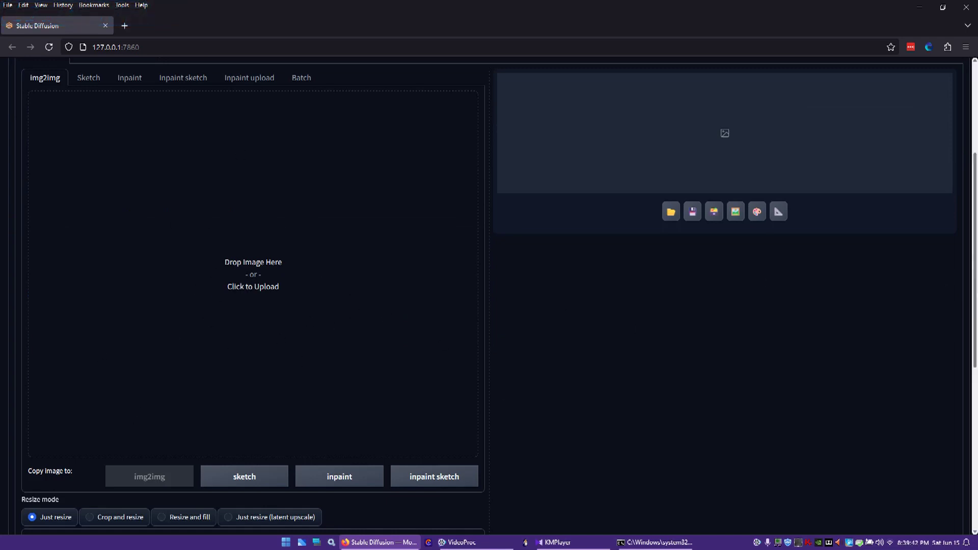
left_click_drag(976, 285, 970, 58)
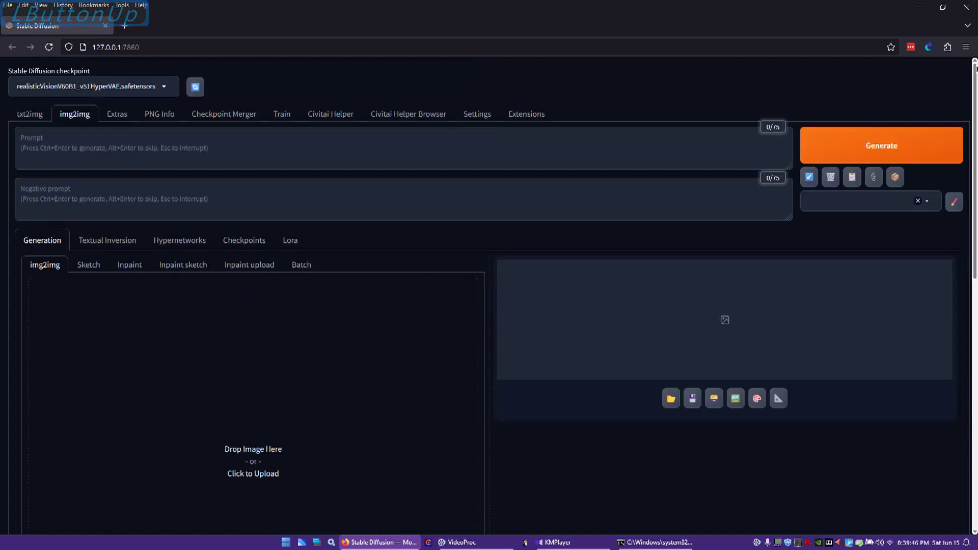
left_click_drag(974, 227, 976, 483)
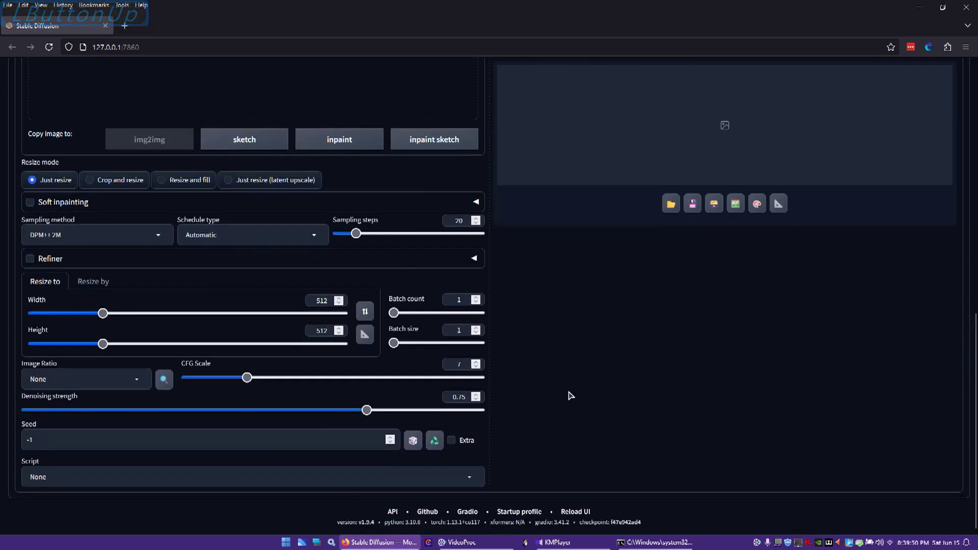
Set the img2img image ratio to 16:9 - Widescreen and the width to 960
left_click(140, 389)
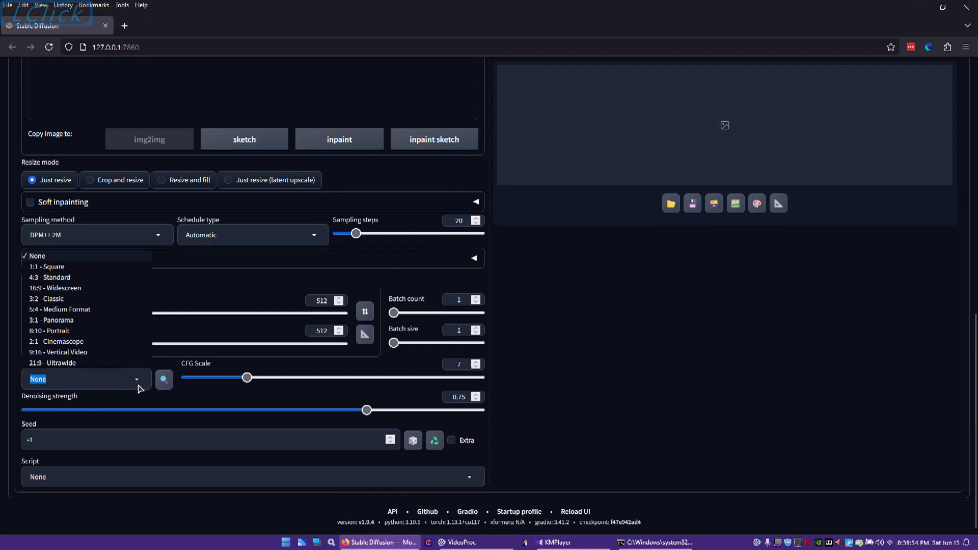
left_click(92, 289)
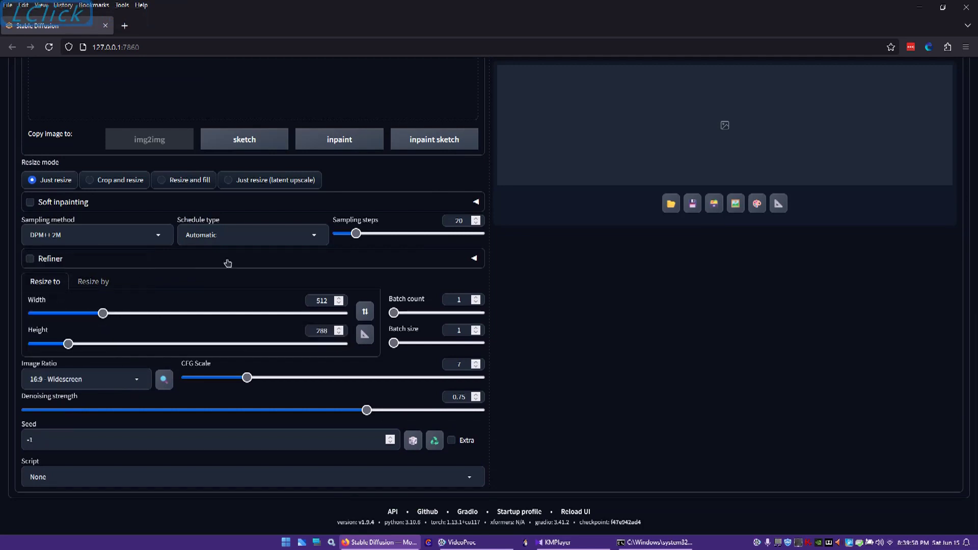
left_click_drag(329, 301, 298, 302)
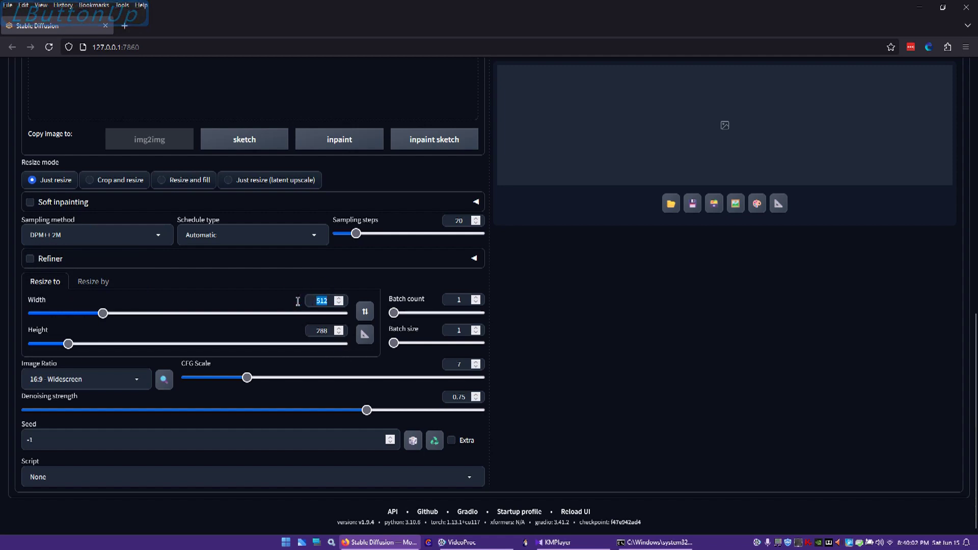
type("9960")
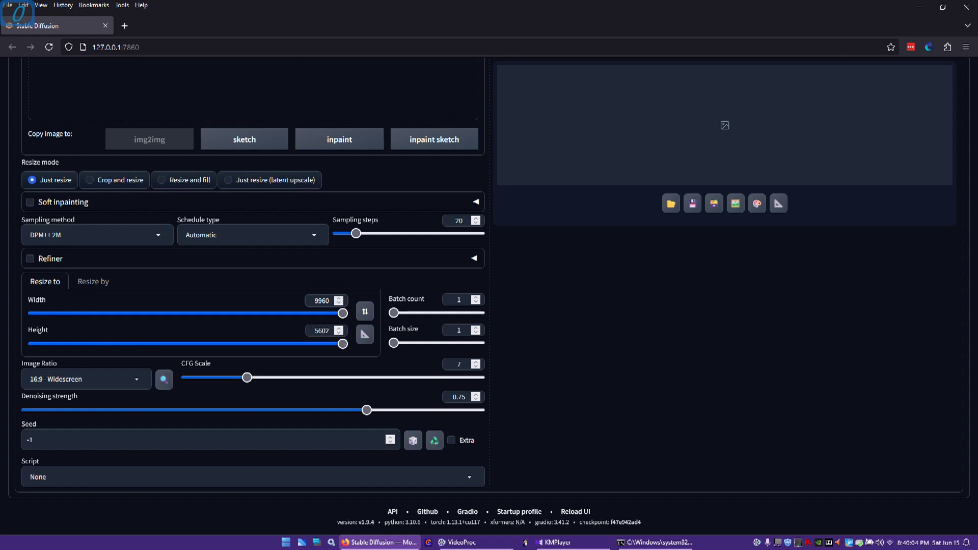
key("Return")
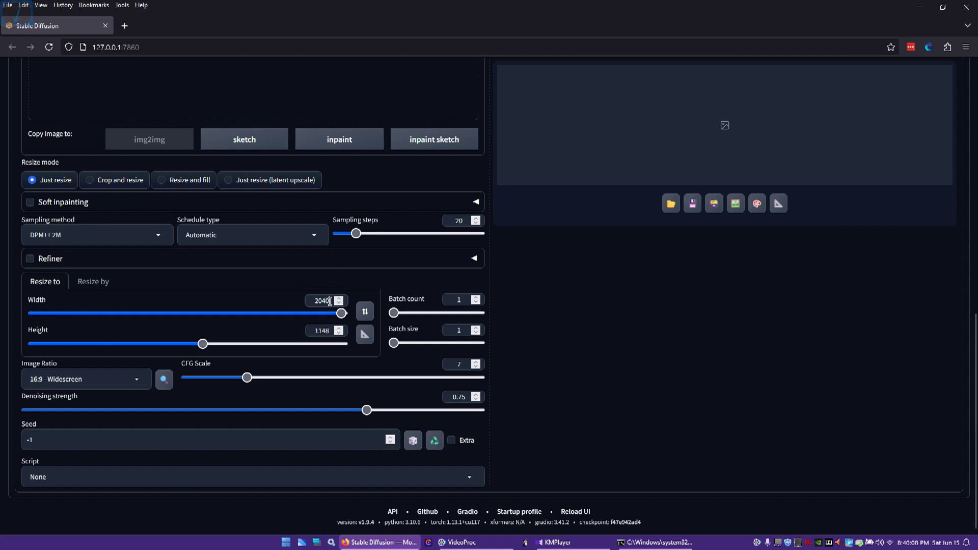
left_click_drag(331, 302, 303, 303)
type("960")
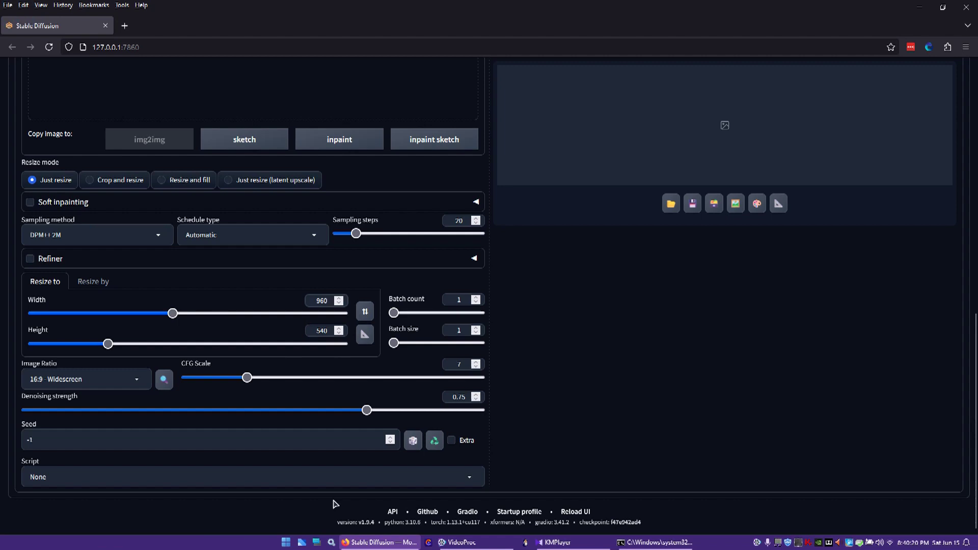
Select the Loopback Scaler script for img2img and look through its scaling options and final image filters
left_click(974, 412)
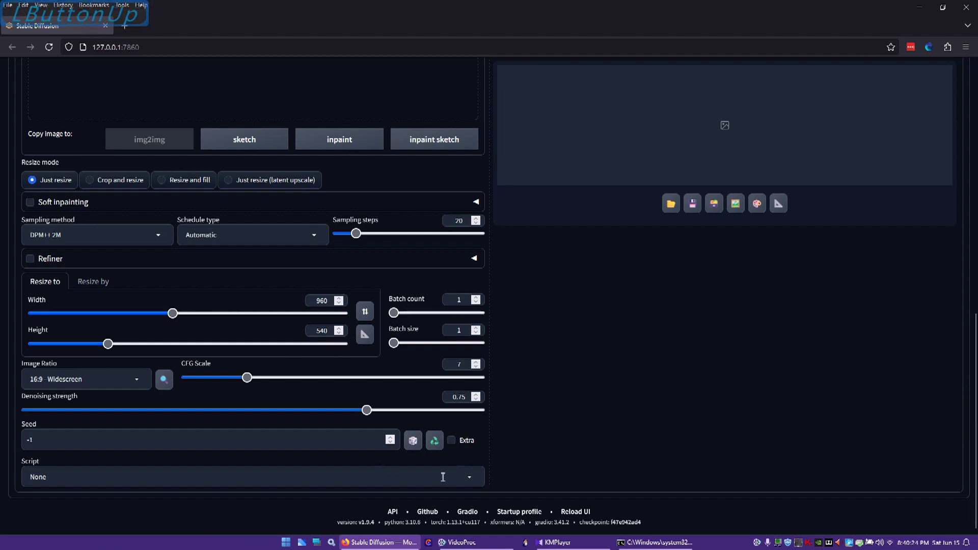
left_click(471, 485)
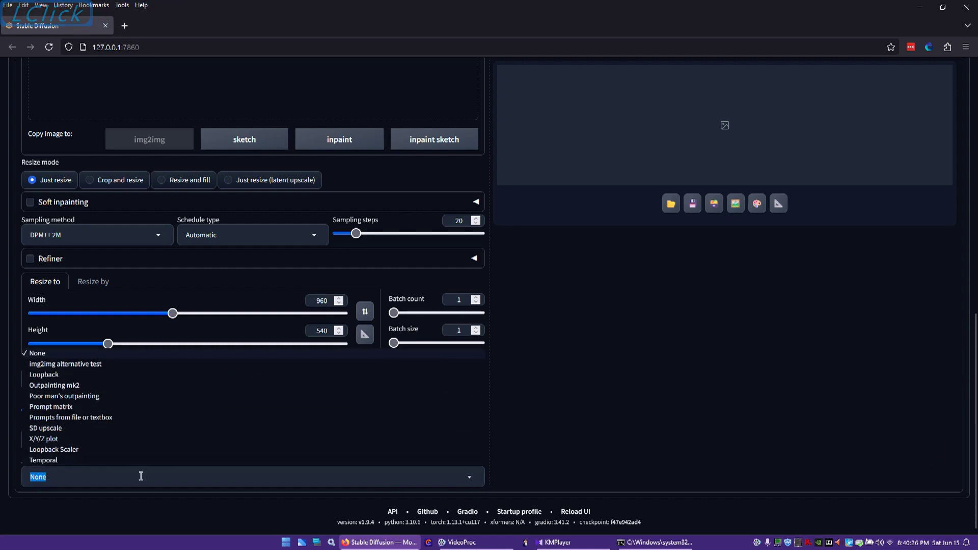
left_click(124, 451)
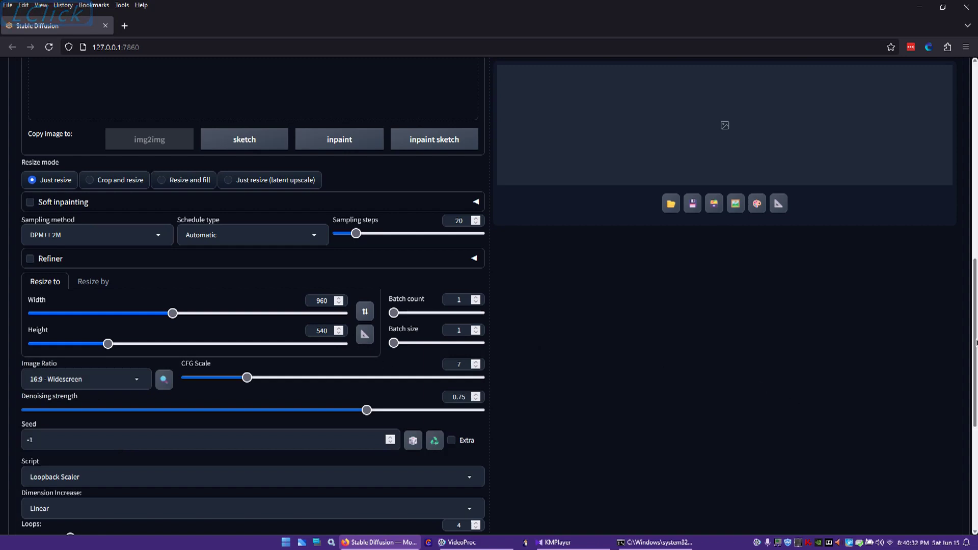
left_click_drag(976, 338, 973, 445)
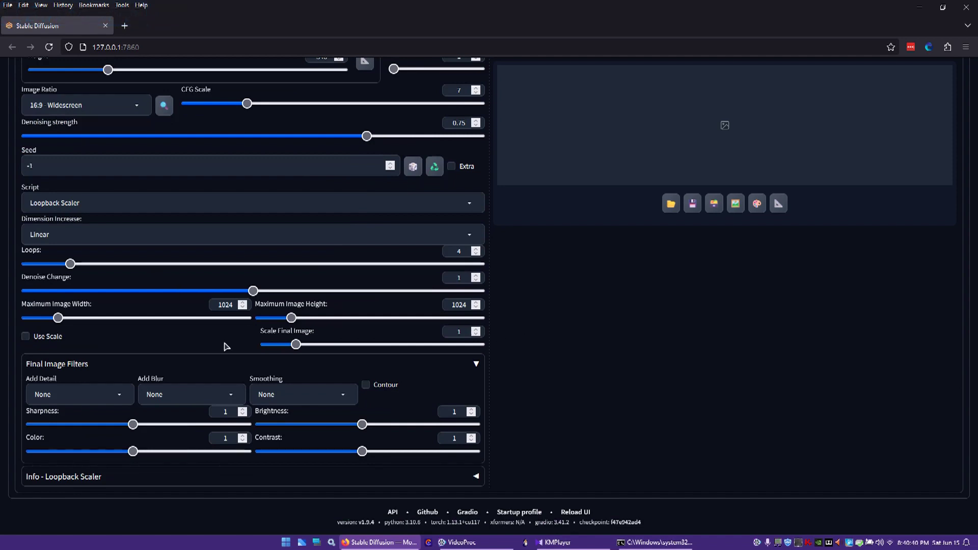
Review the installed extensions and load the list of available extensions from the default AUTOMATIC1111 index
left_click_drag(972, 426, 502, 57)
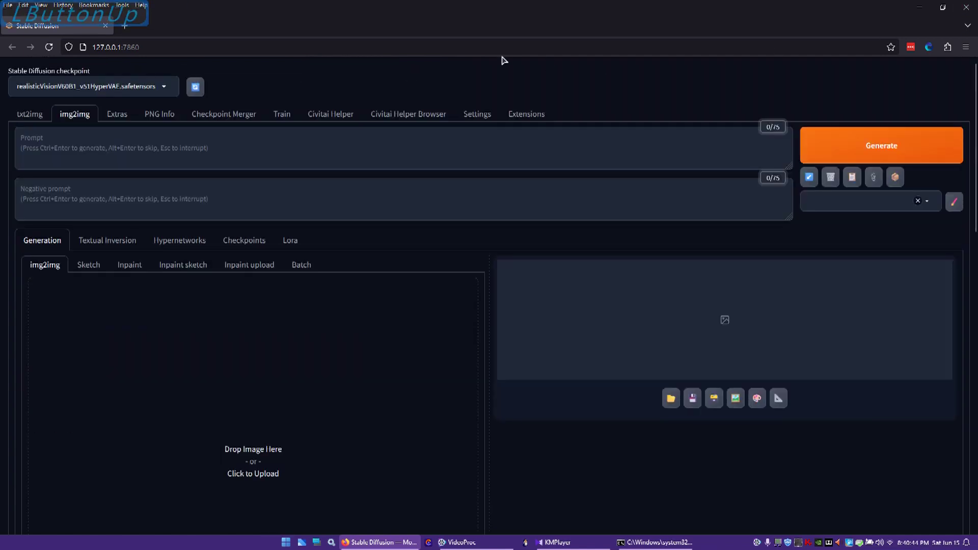
left_click(527, 115)
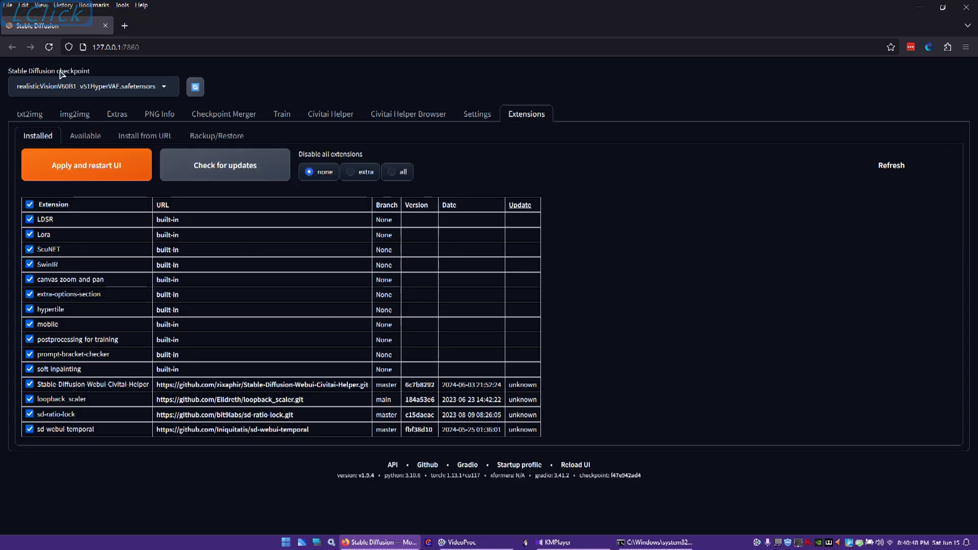
left_click(84, 137)
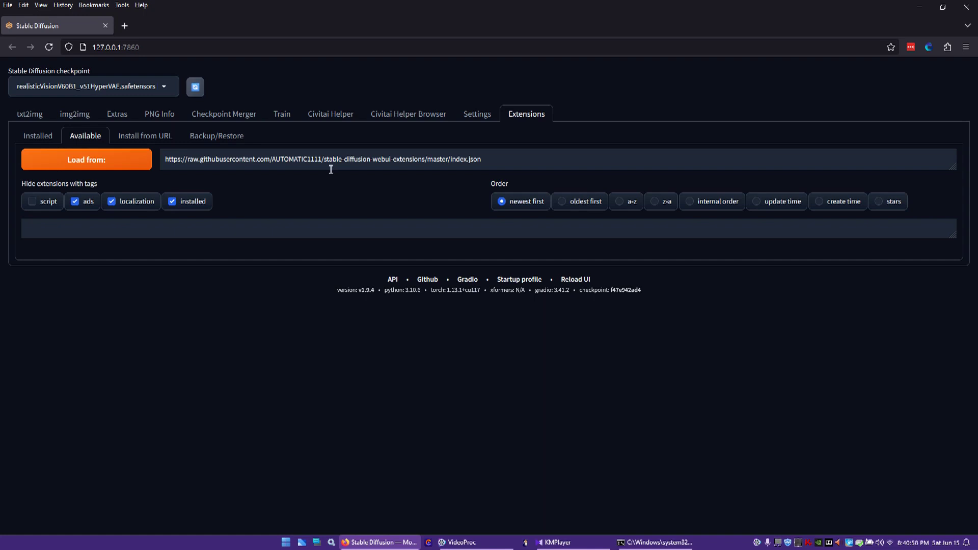
left_click(68, 161)
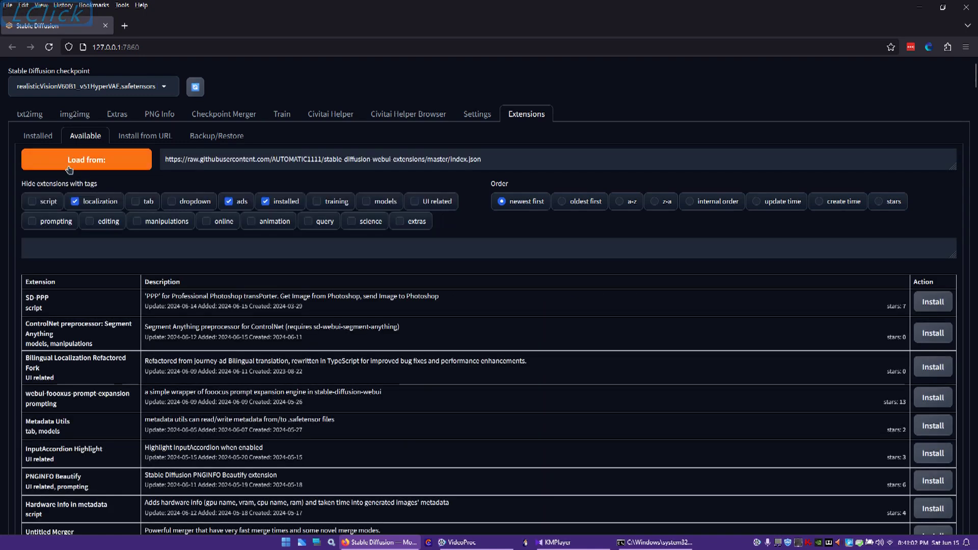
Search the available extensions for "aspect"
left_click(38, 251)
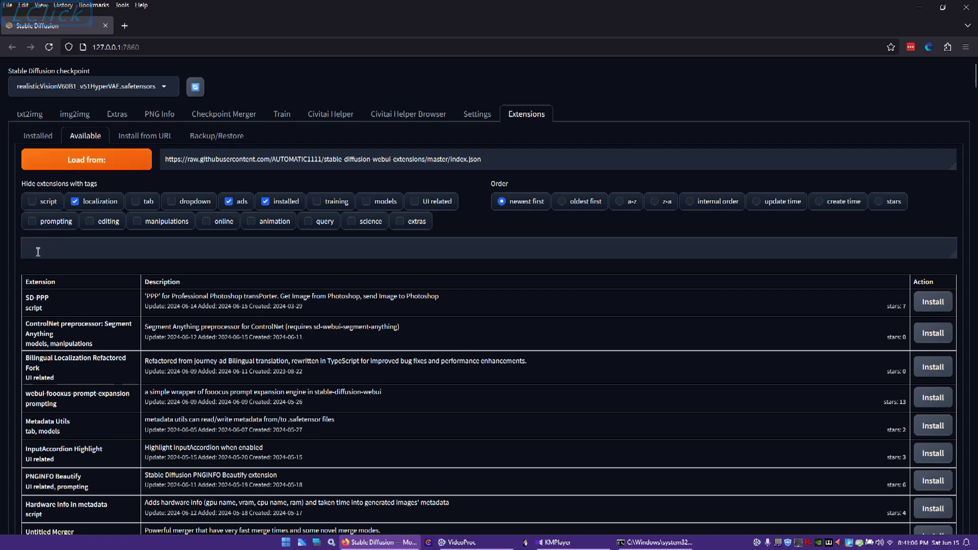
type("as")
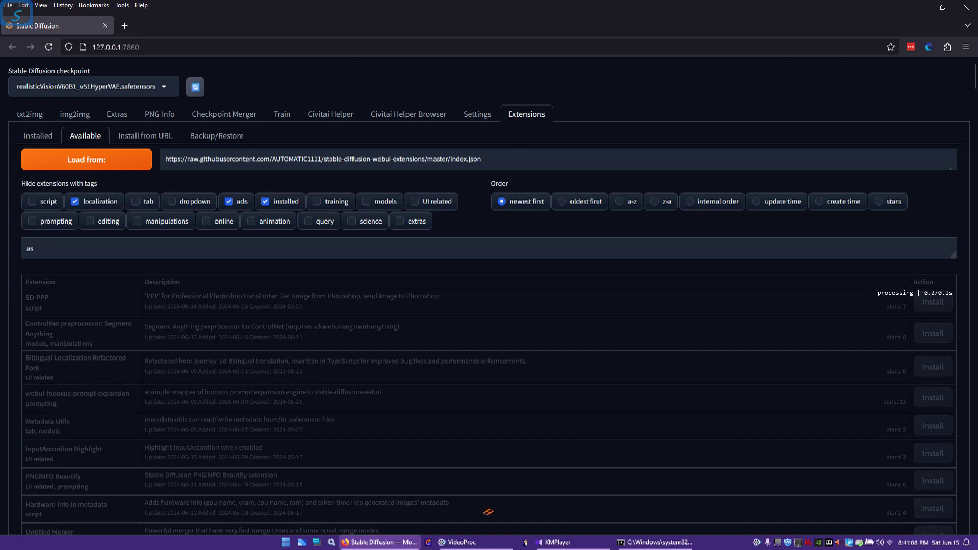
type("ect")
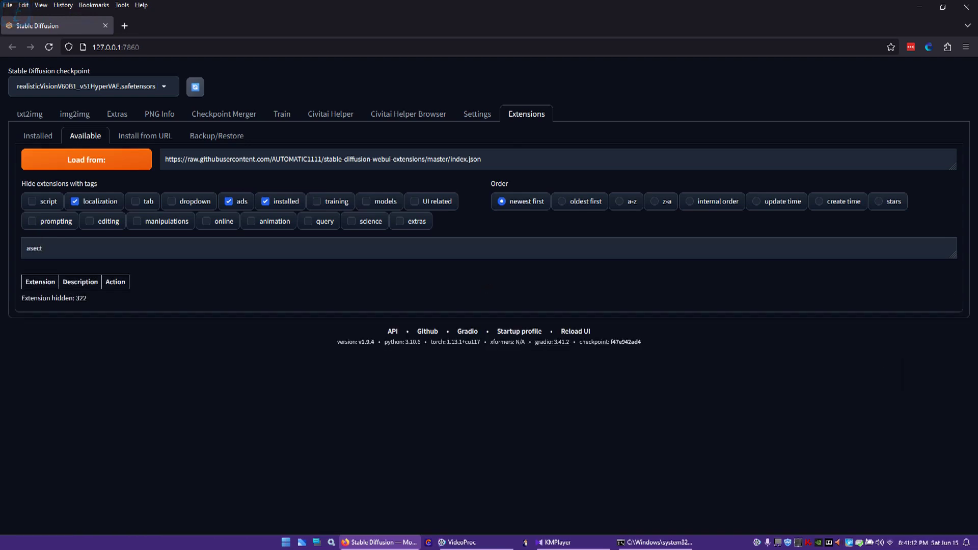
key("BackSpace")
key("BackSpace")
key("BackSpace")
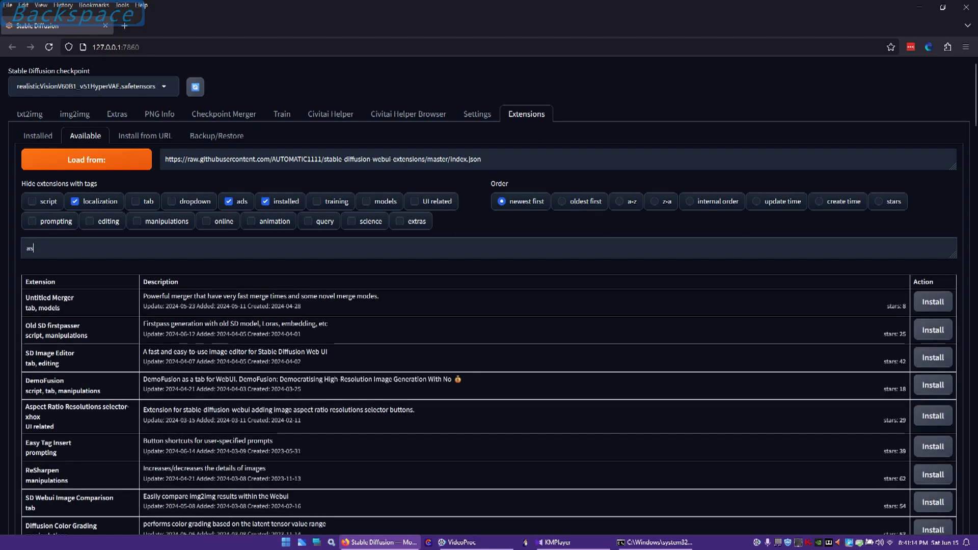
type("ppect")
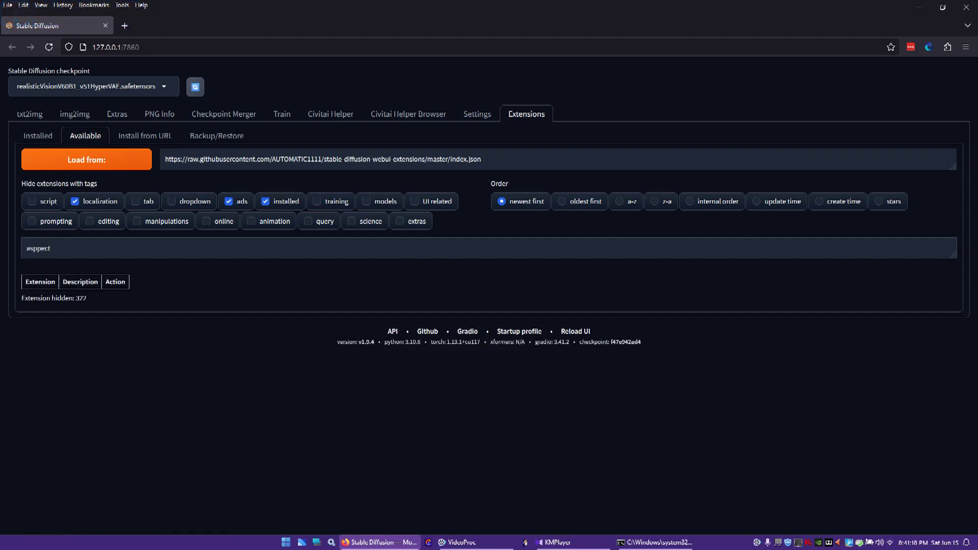
key("BackSpace")
key("BackSpace")
key("BackSpace")
key("BackSpace")
type("ect")
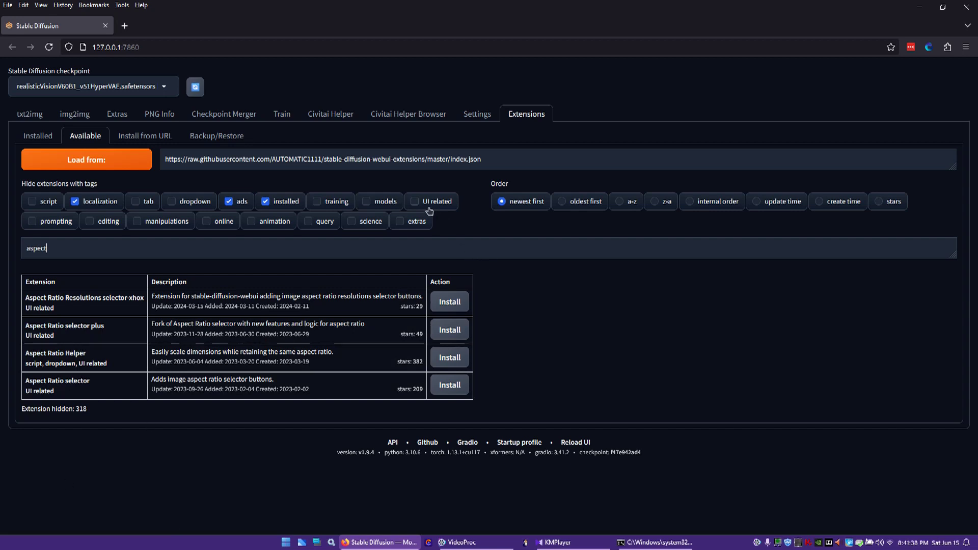
Reload the available extensions with installed ones included and filter them by "aspect"
left_click(266, 202)
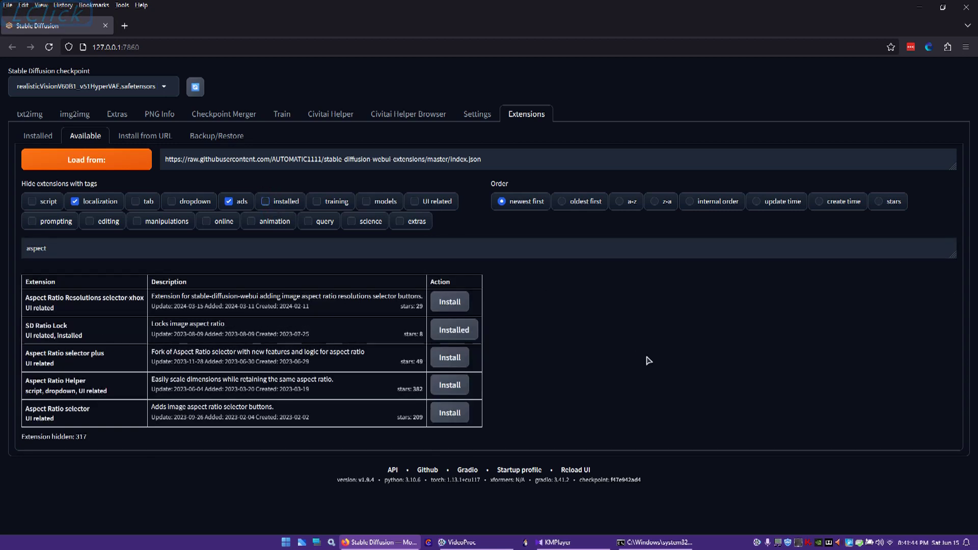
left_click(128, 170)
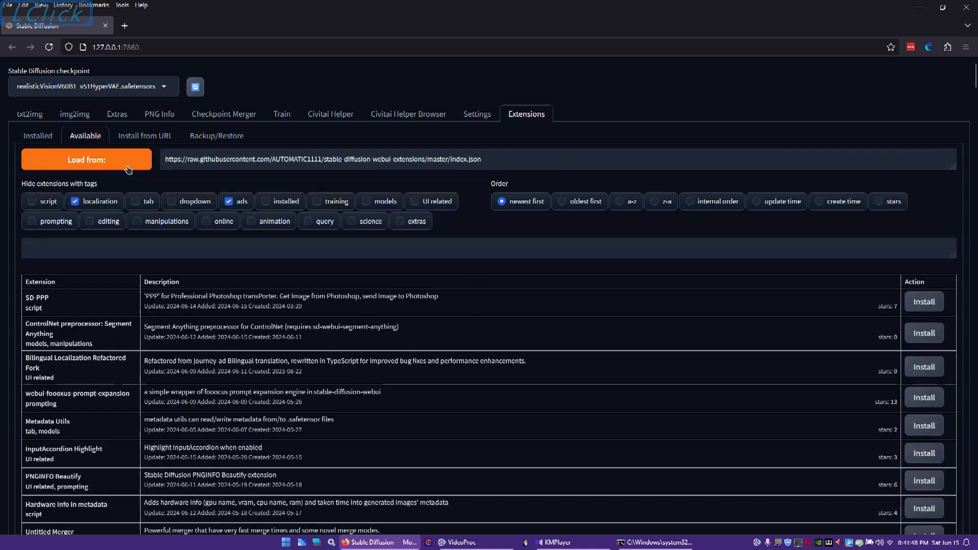
left_click(92, 247)
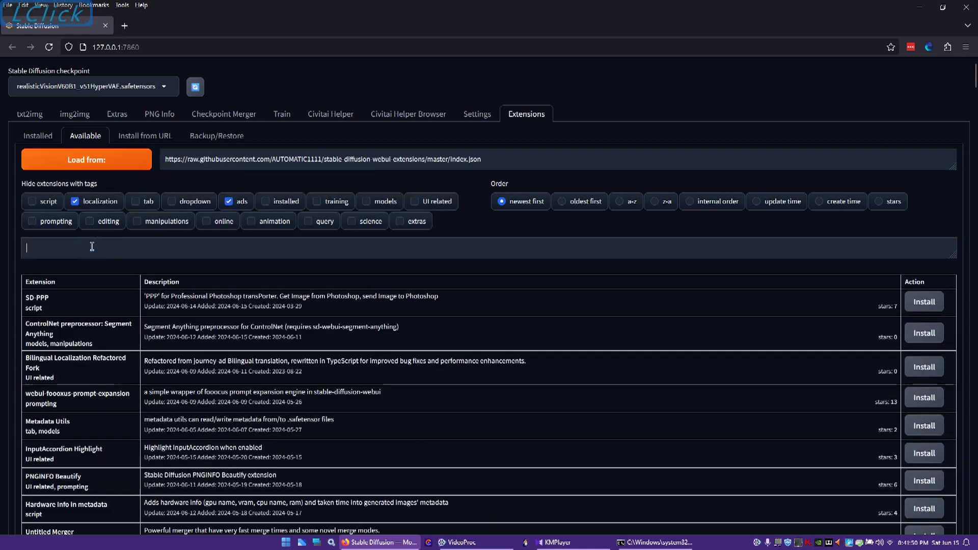
type("aspe")
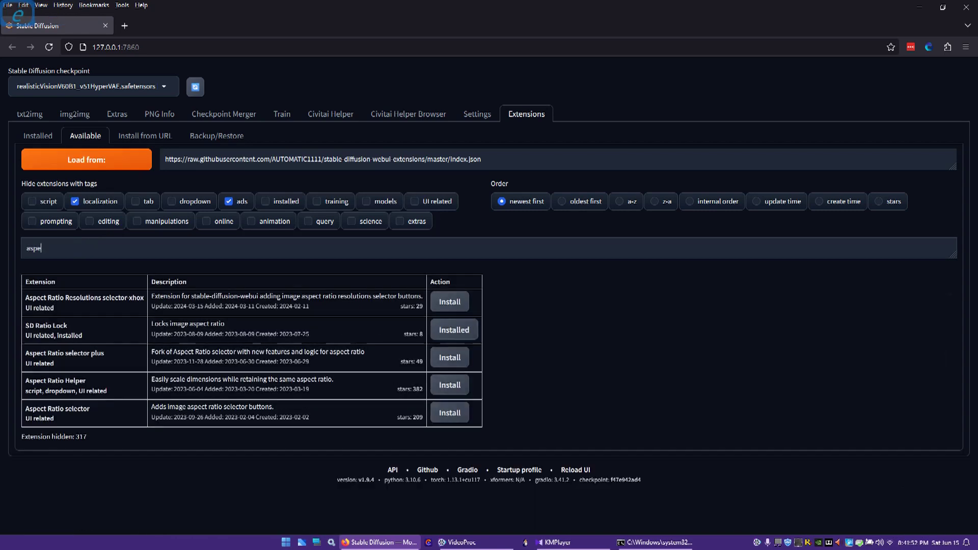
type("ct")
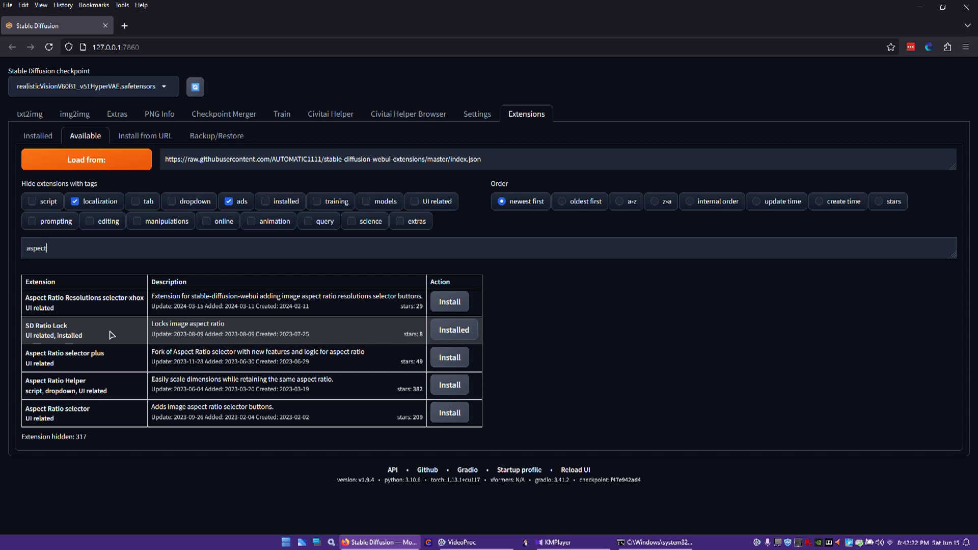
Search the available extensions for "scaler" instead, and hide the installed extensions again
left_click(87, 252)
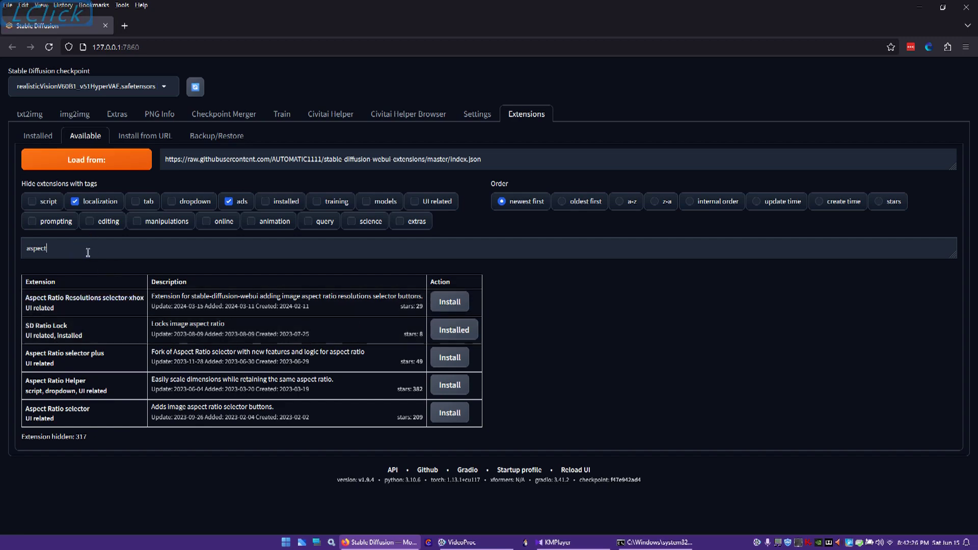
key("BackSpace")
key("BackSpace")
key("BackSpace")
key("BackSpace")
key("BackSpace")
key("BackSpace")
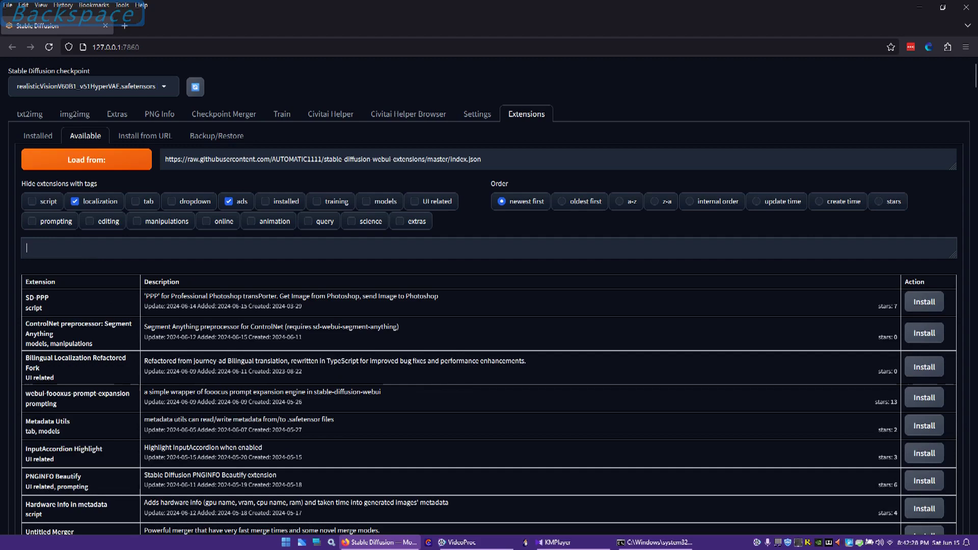
type("scaler")
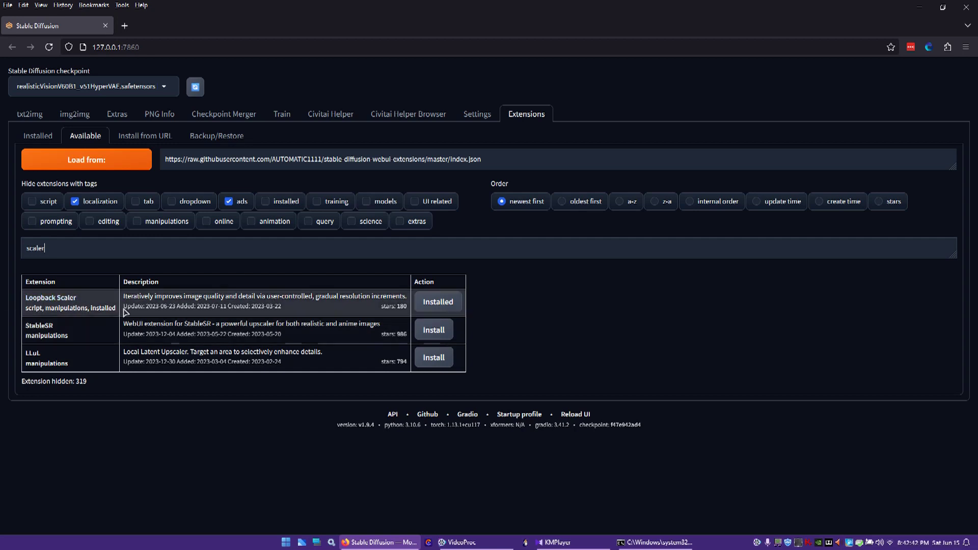
left_click(266, 205)
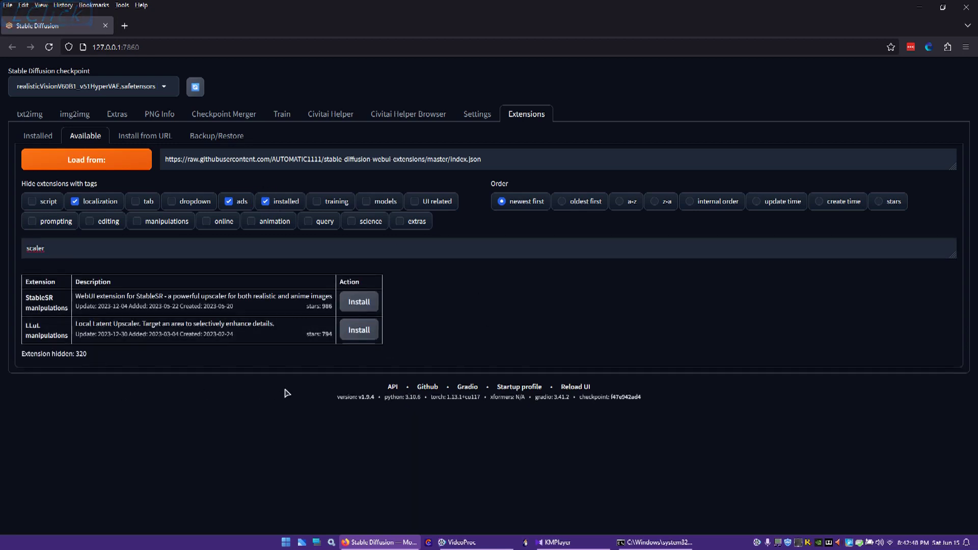
Reload the web UI from its settings and return to img2img mode
left_click(477, 115)
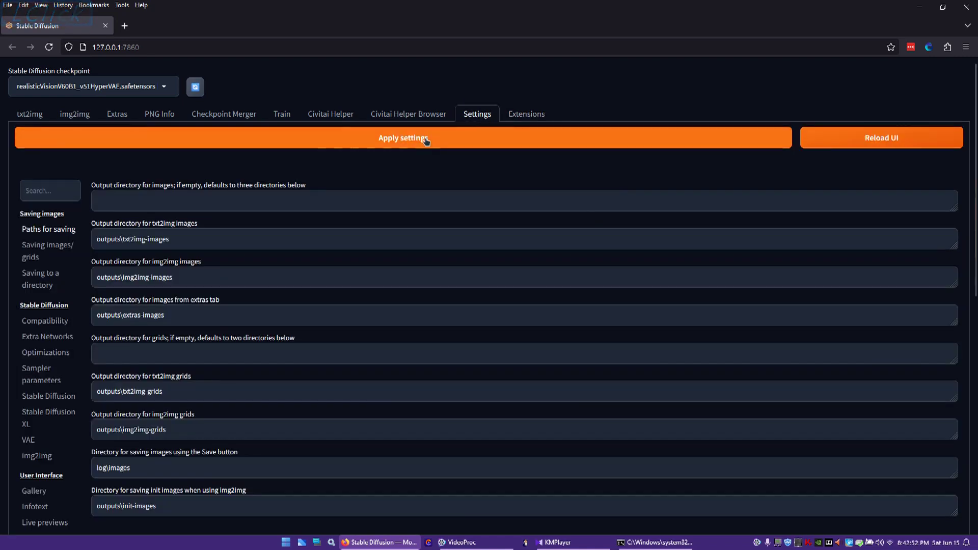
left_click(878, 141)
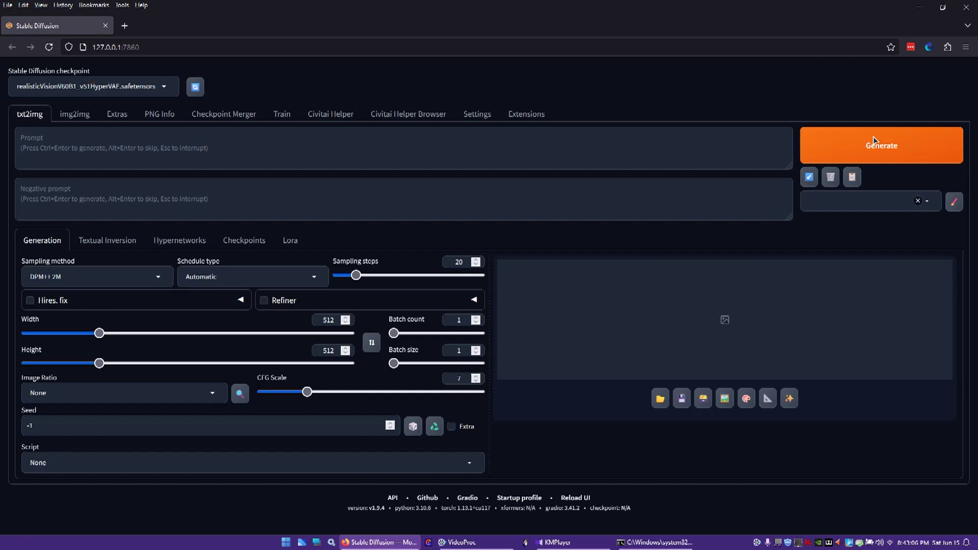
left_click(67, 119)
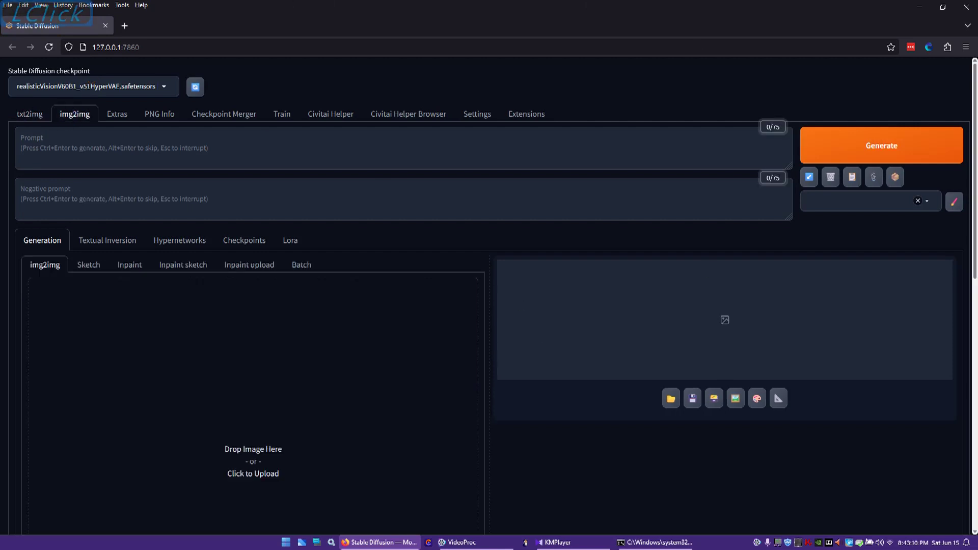
Set the image ratio for img2img to 16:9 - Widescreen
left_click_drag(975, 275, 390, 443)
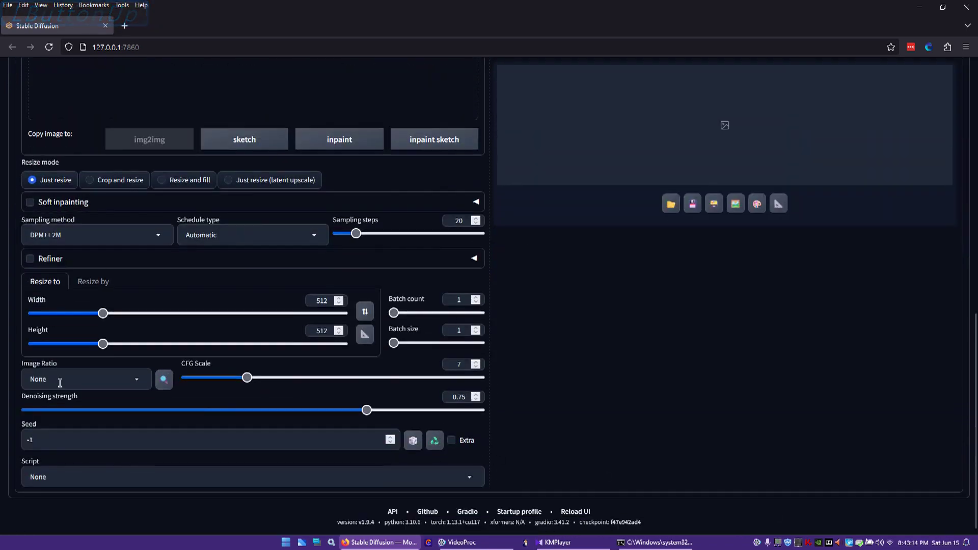
left_click(138, 380)
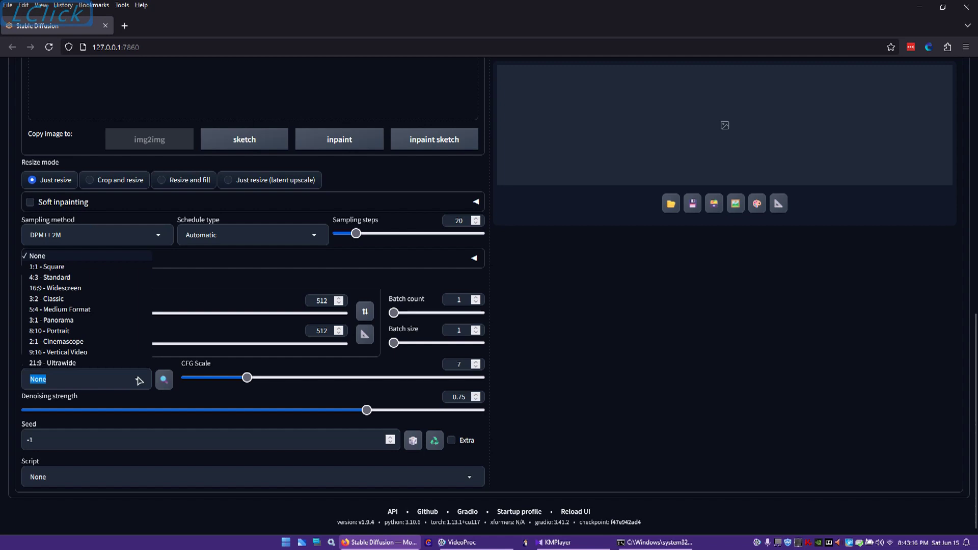
left_click(76, 289)
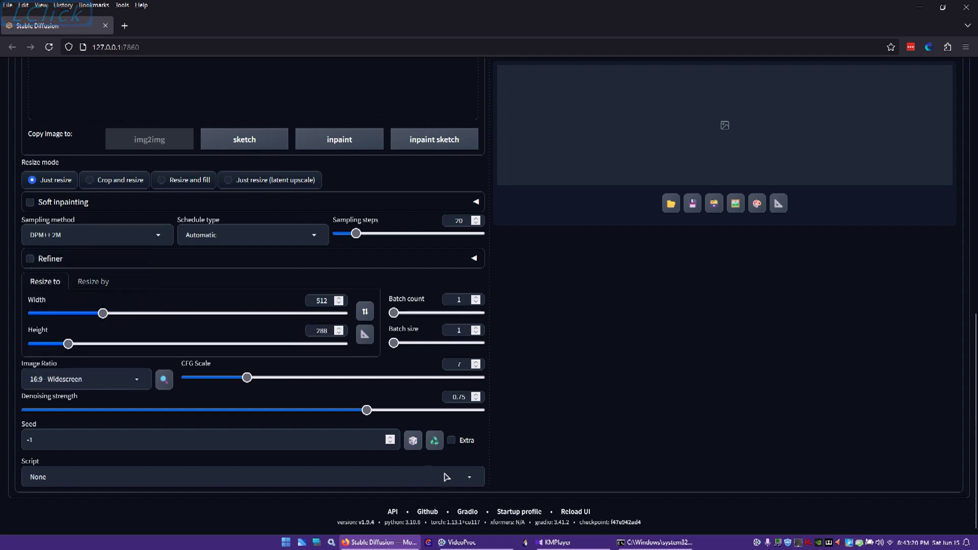
Select Loopback Scaler as the img2img script and look through its settings
left_click(470, 487)
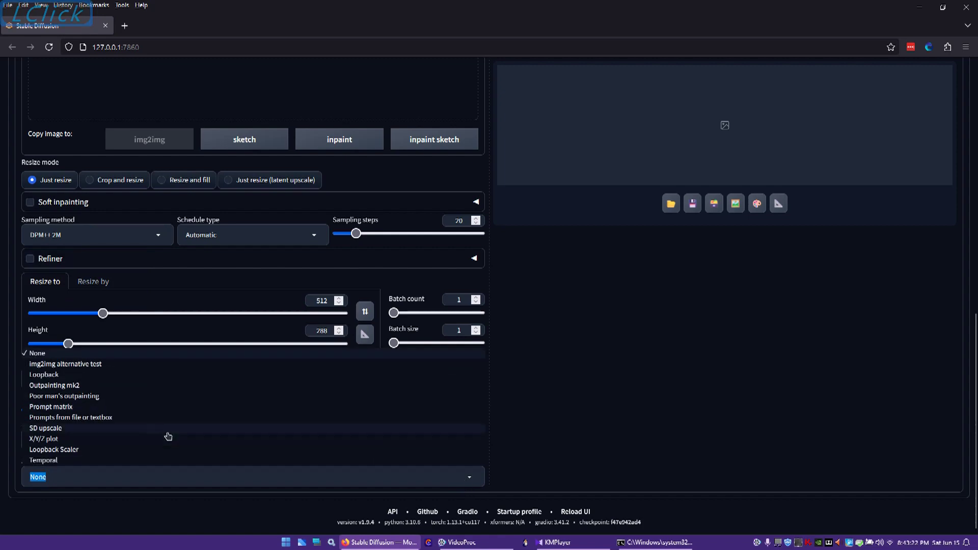
left_click(125, 451)
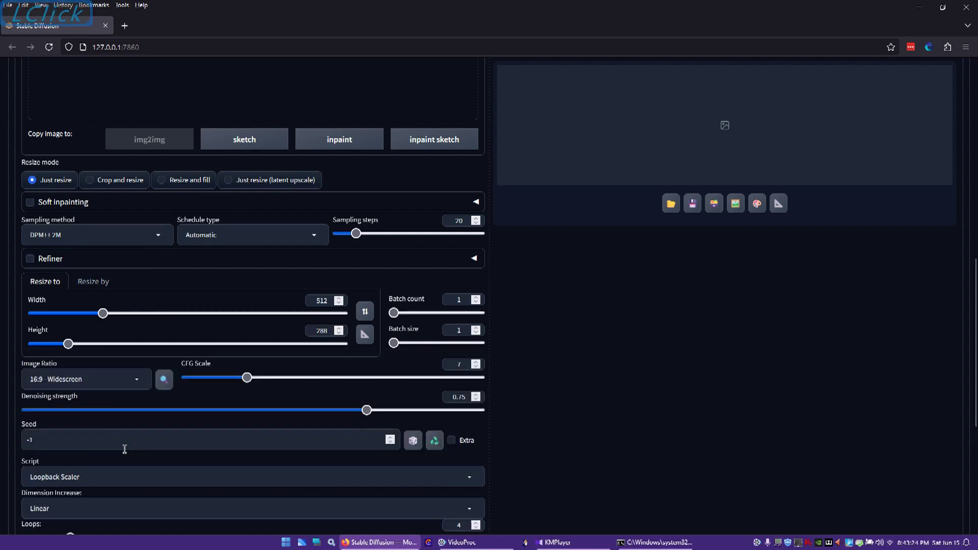
left_click_drag(975, 327, 969, 434)
left_click(458, 543)
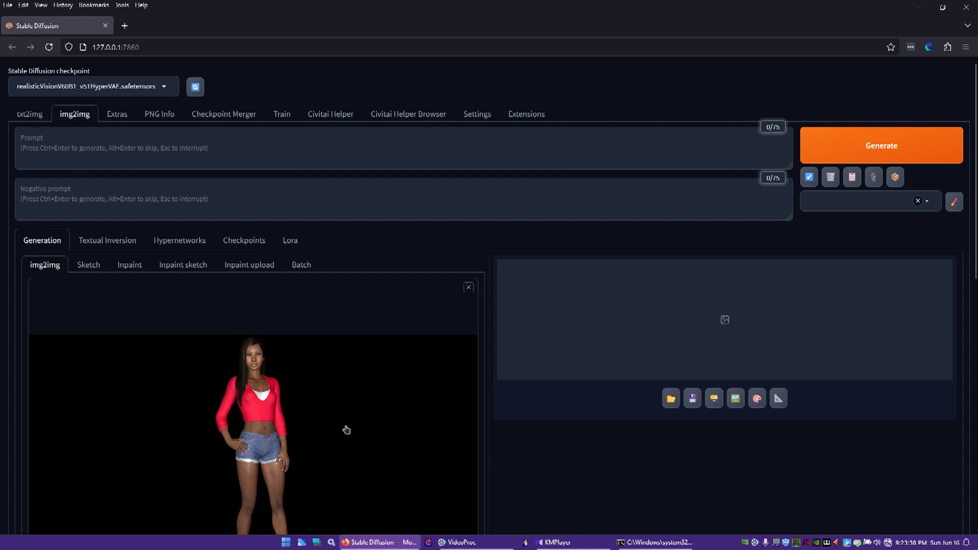
Set the img2img sampling method to LCM and the schedule type to Polyexponential
left_click_drag(972, 262, 971, 332)
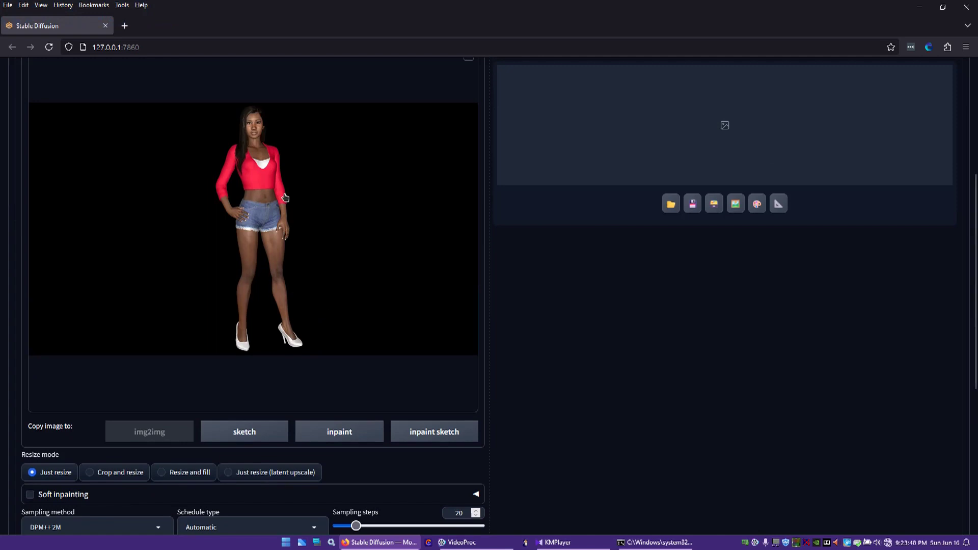
left_click_drag(971, 207, 971, 287)
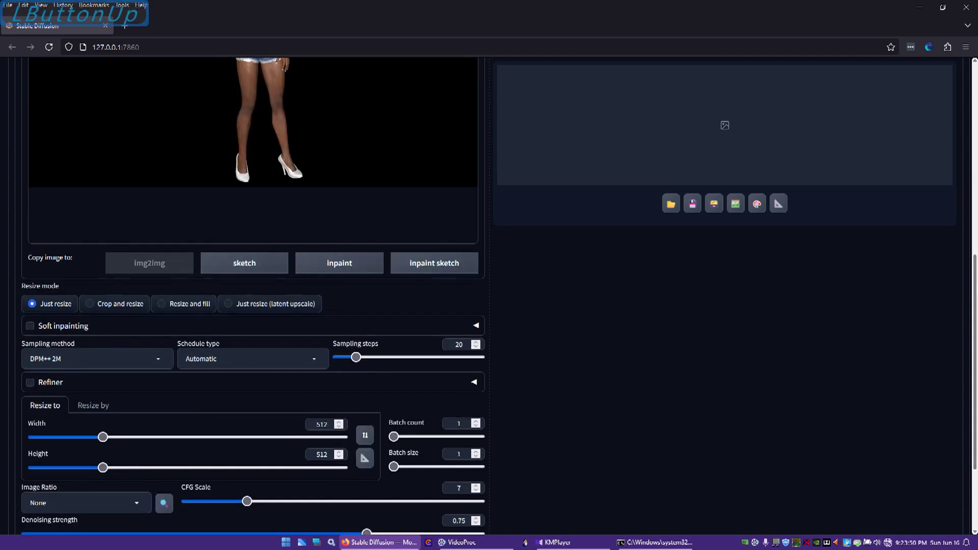
left_click(158, 365)
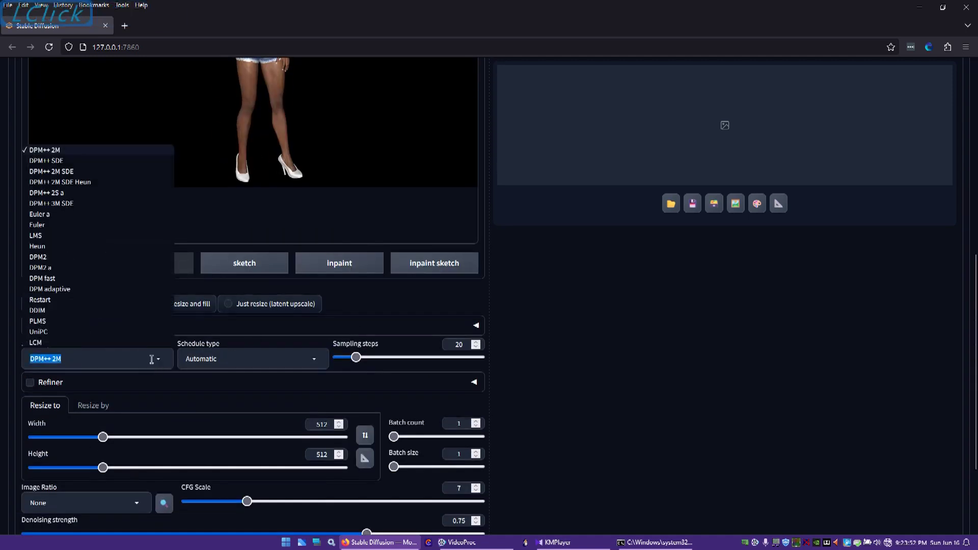
left_click(139, 340)
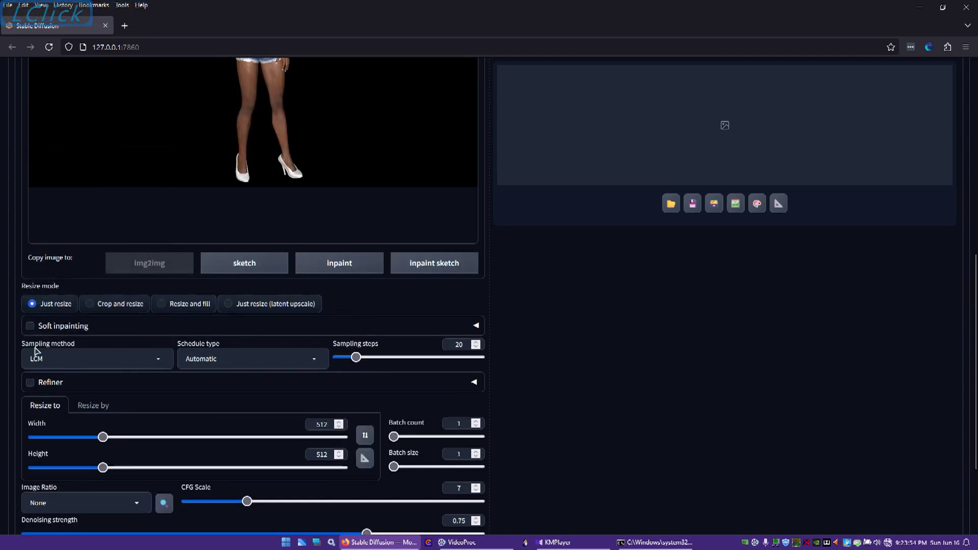
left_click(298, 362)
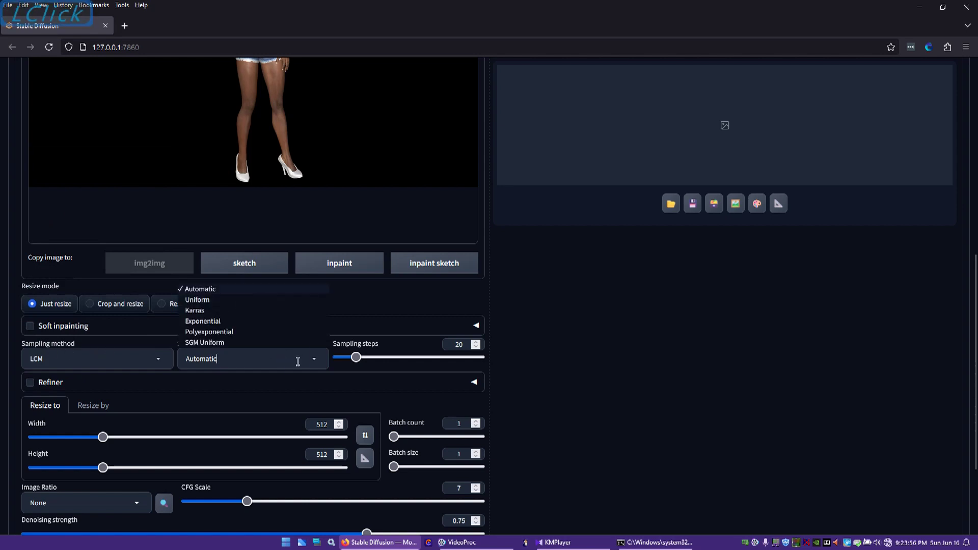
left_click(270, 332)
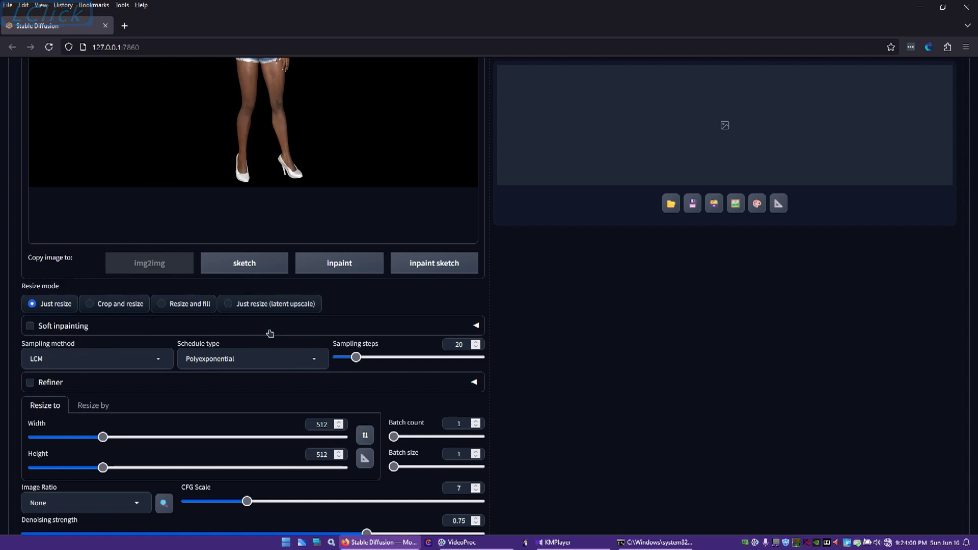
Set the image ratio to 16:9 - Widescreen and the output width to 960
left_click_drag(974, 382, 973, 439)
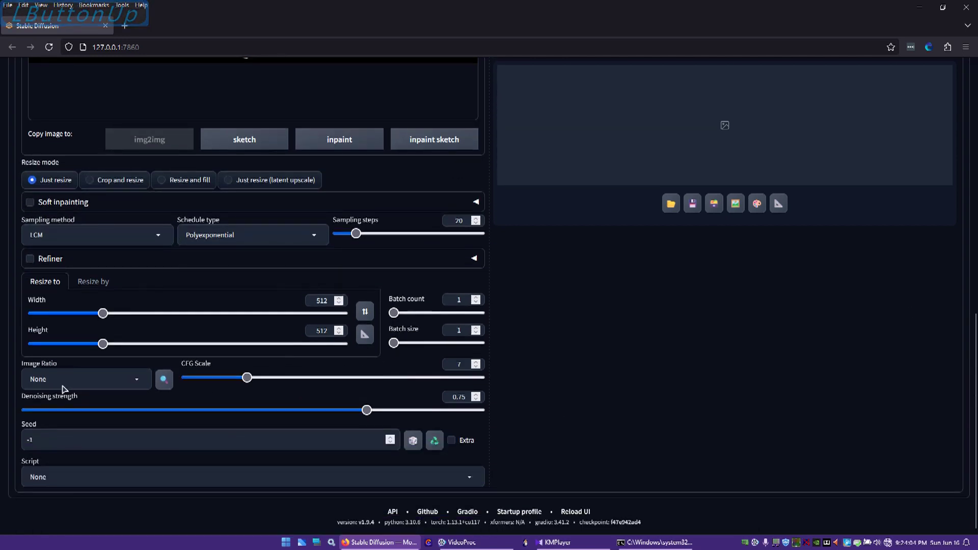
left_click(79, 381)
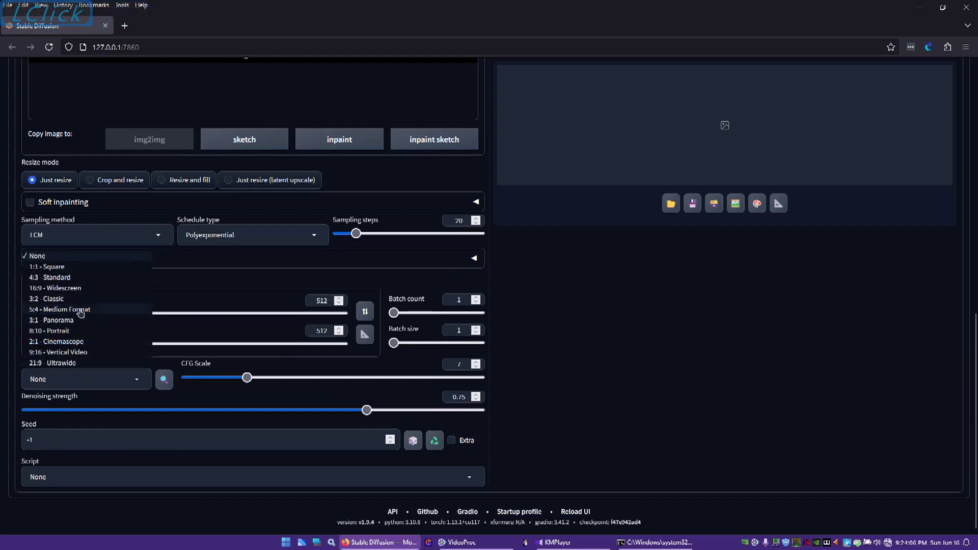
left_click(82, 288)
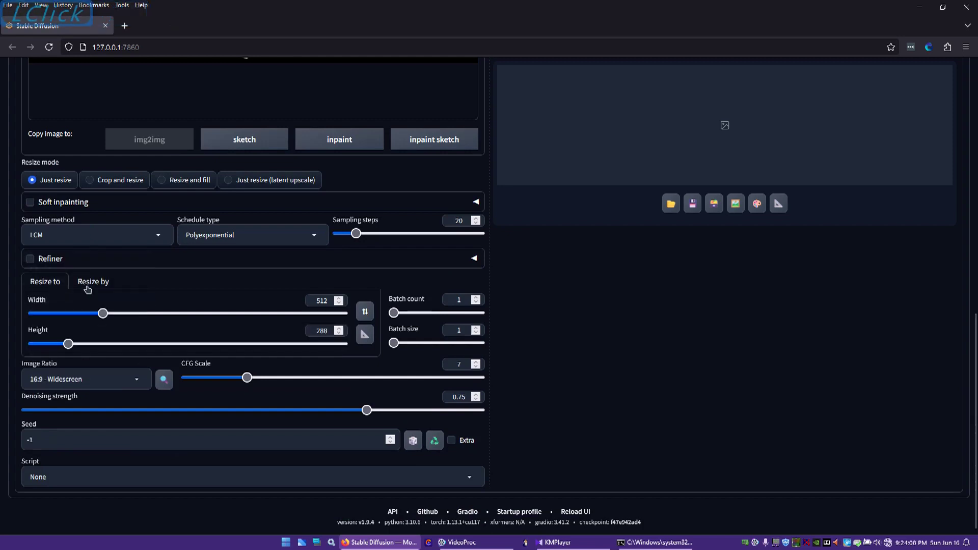
left_click_drag(333, 299, 299, 300)
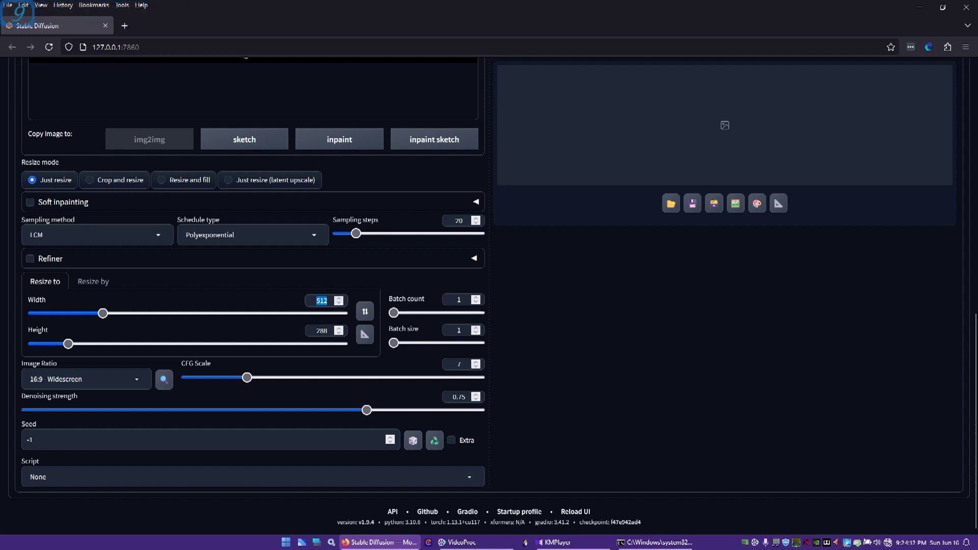
type("96")
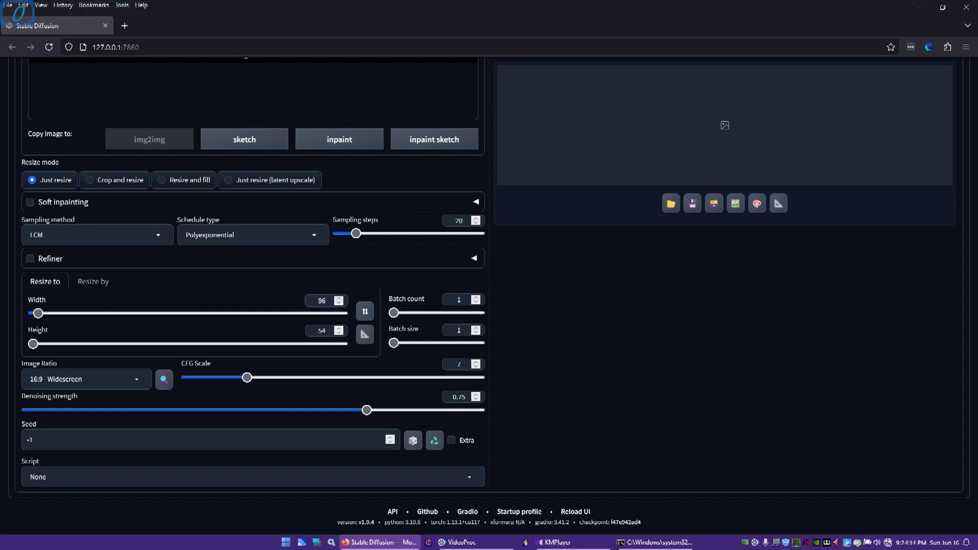
type("0")
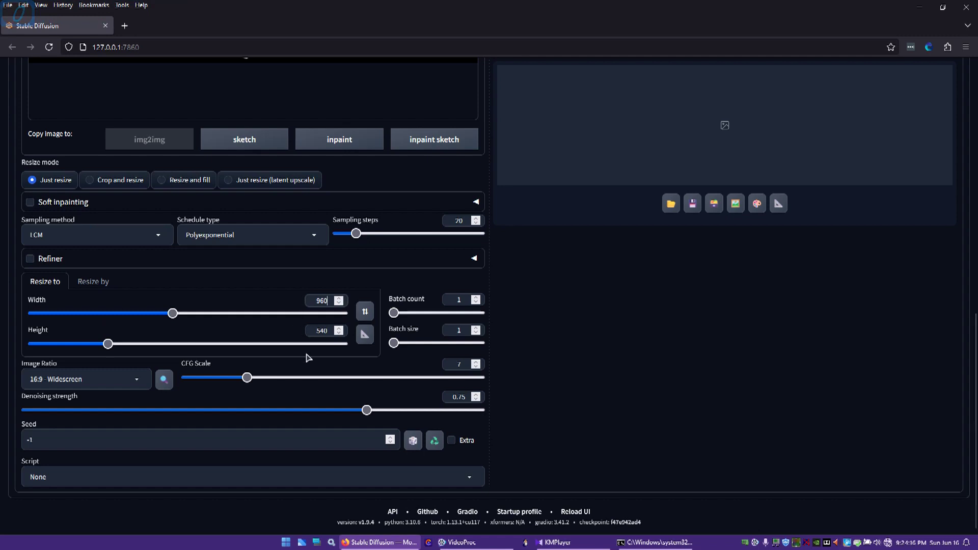
Lower the denoising strength to 0.1
left_click(158, 412)
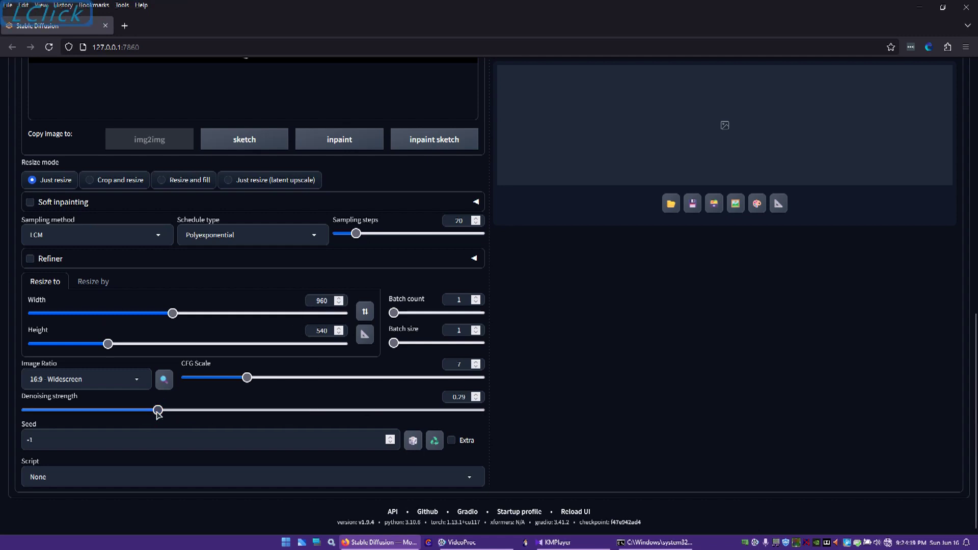
left_click(118, 411)
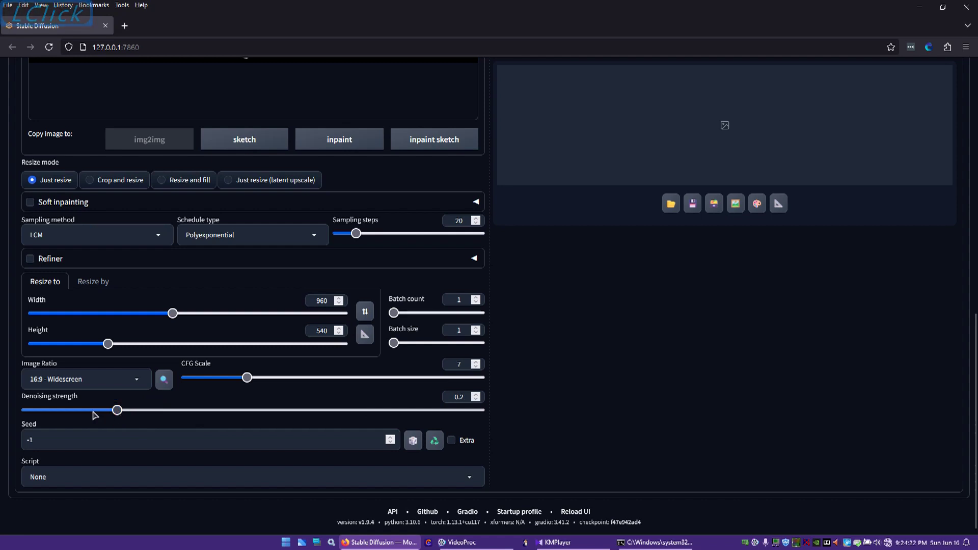
left_click(95, 412)
left_click(76, 412)
left_click(72, 411)
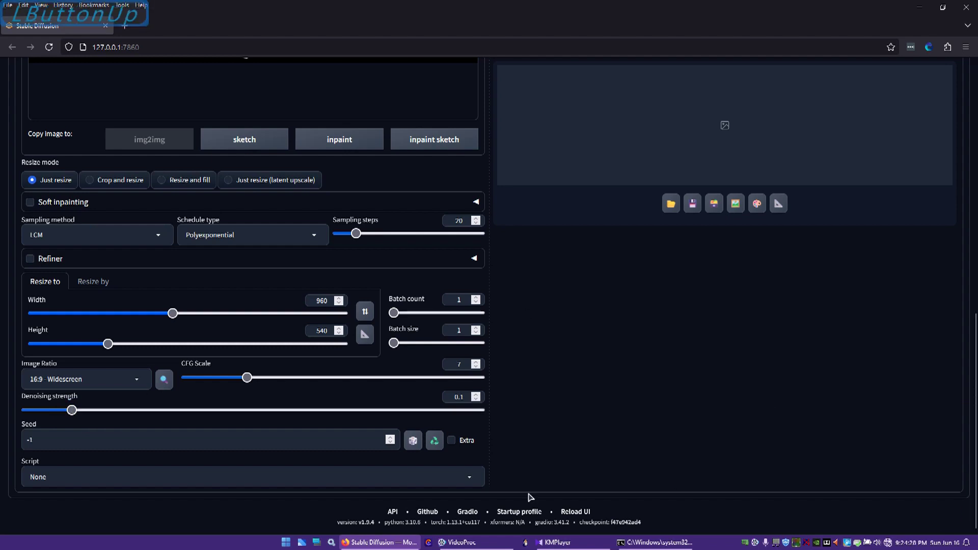
Choose the Loopback Scaler script and set its maximum image width to 960 and maximum height to 540
left_click(448, 481)
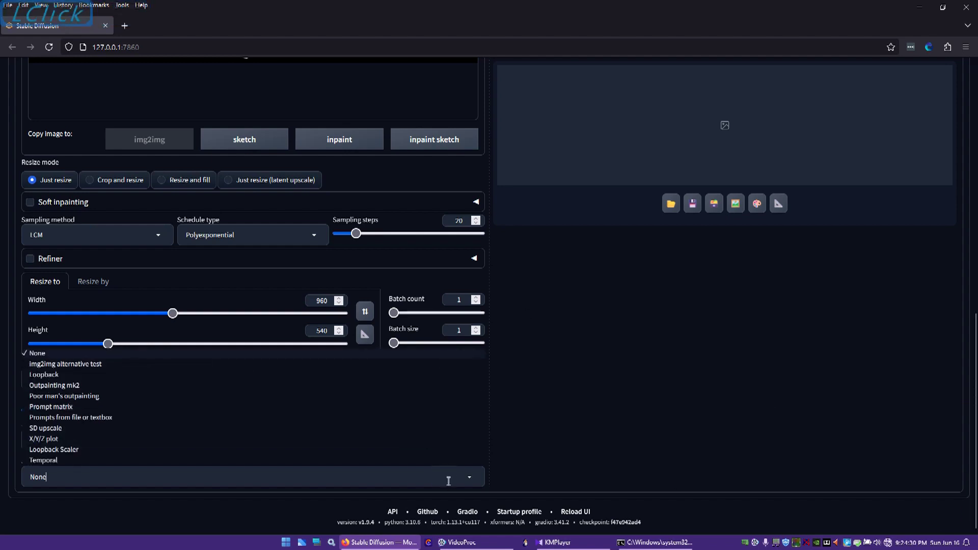
left_click(76, 450)
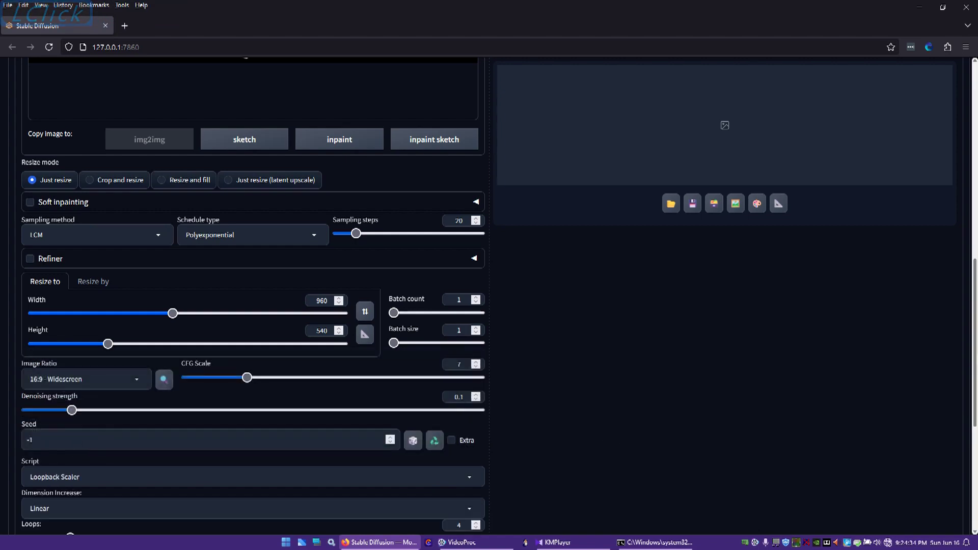
scroll(971, 410, "down", 4)
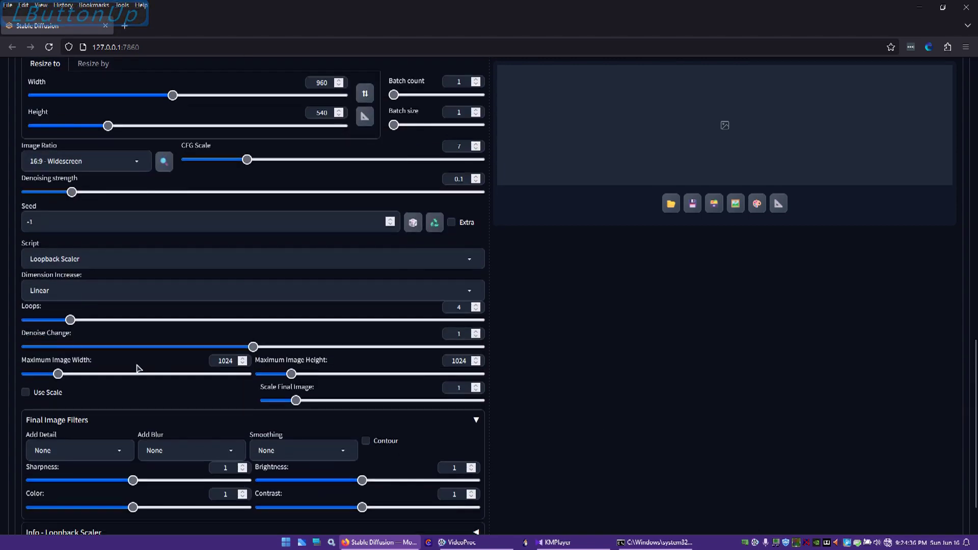
left_click_drag(231, 363, 206, 362)
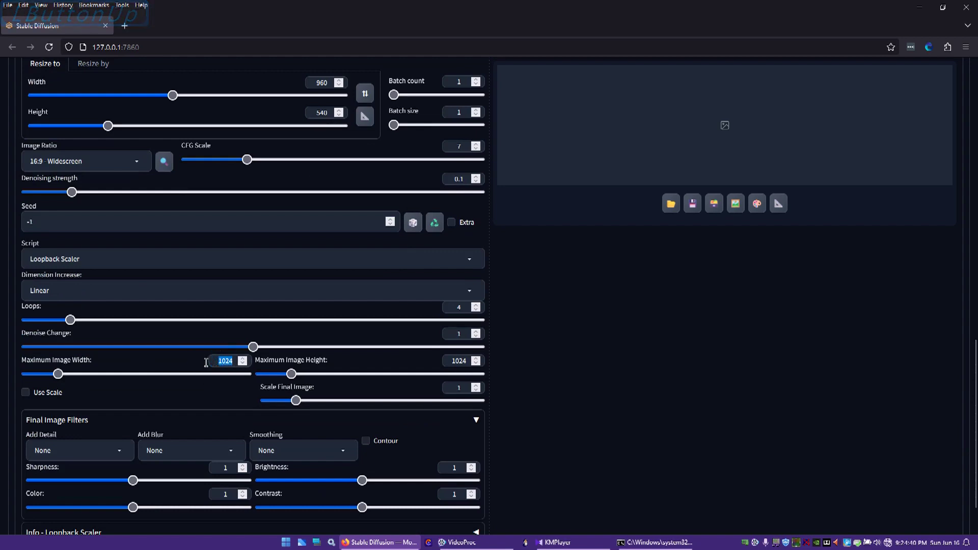
type("960")
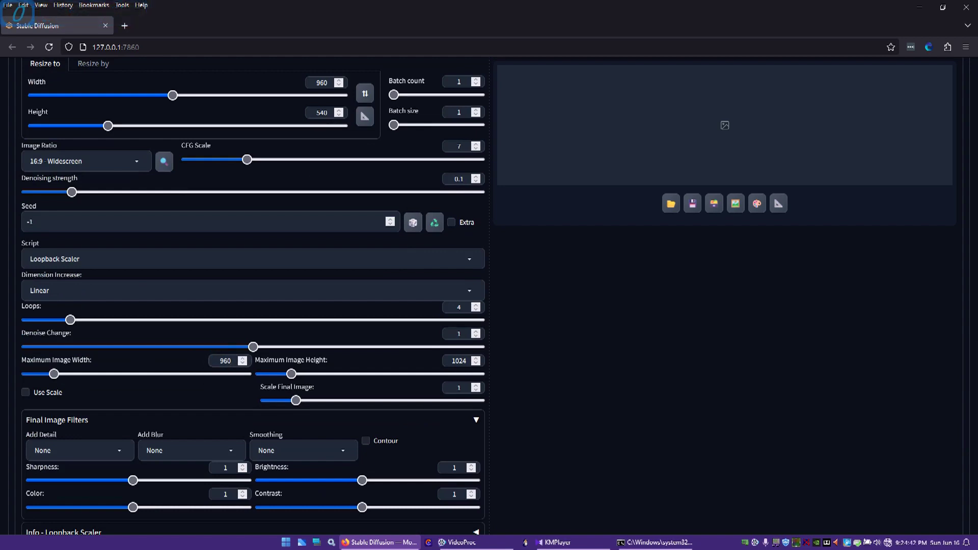
left_click_drag(467, 360, 437, 367)
type("540")
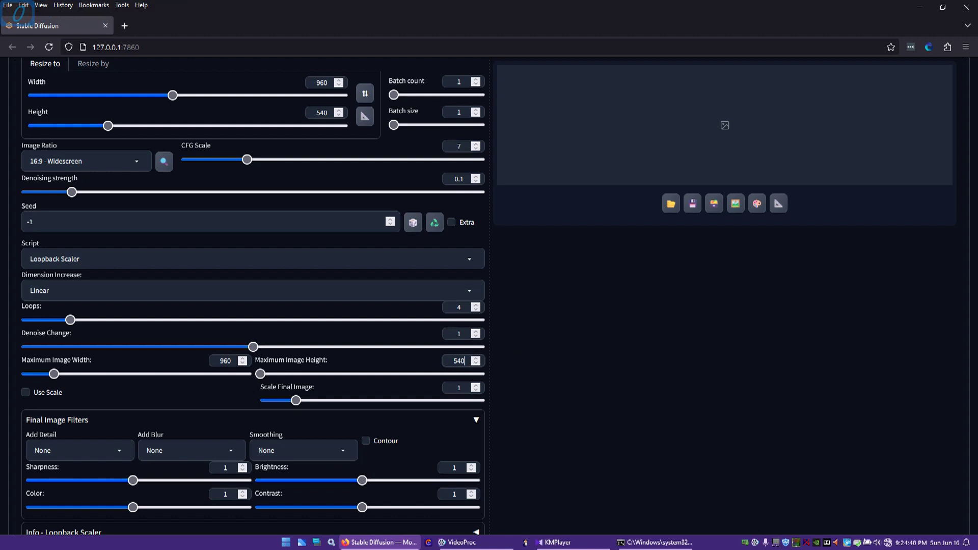
Set the final image filter Add Detail to Low and enable Use Scale for the Loopback Scaler
left_click(119, 454)
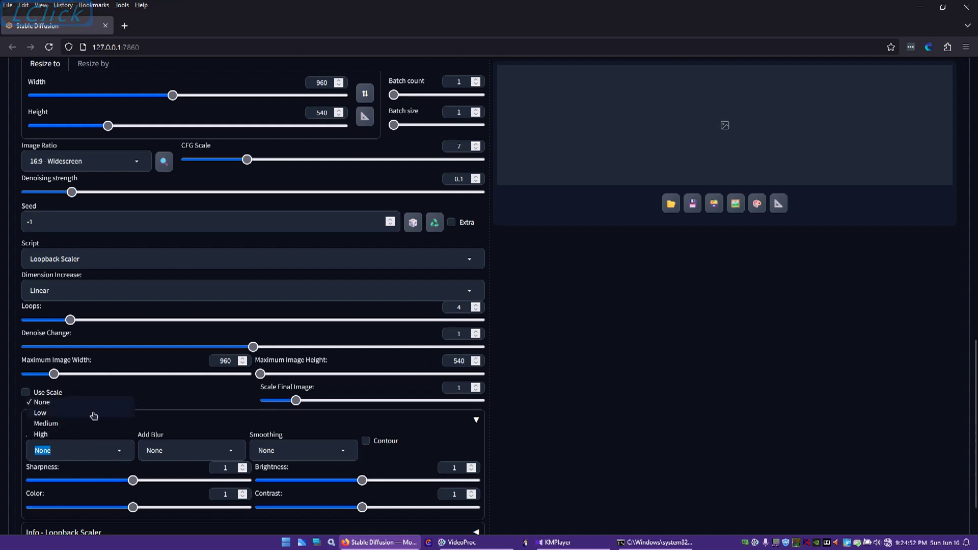
left_click(94, 415)
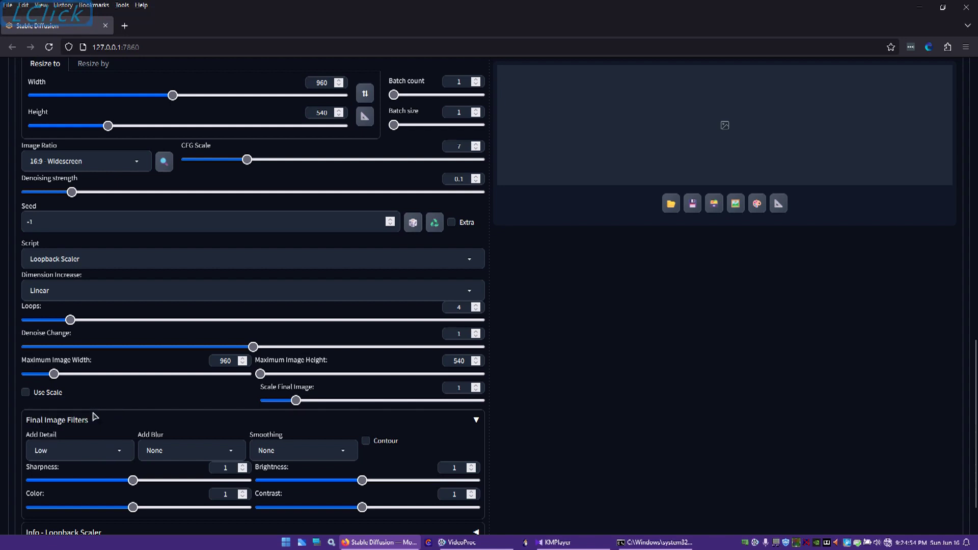
left_click(41, 396)
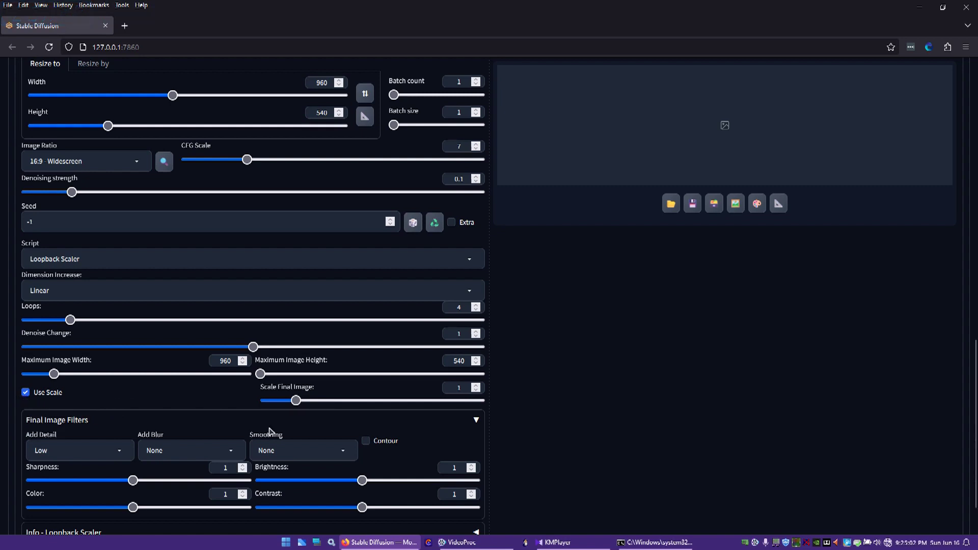
Generate the image with the configured img2img and Loopback Scaler settings
left_click_drag(975, 374, 803, 138)
left_click(831, 149)
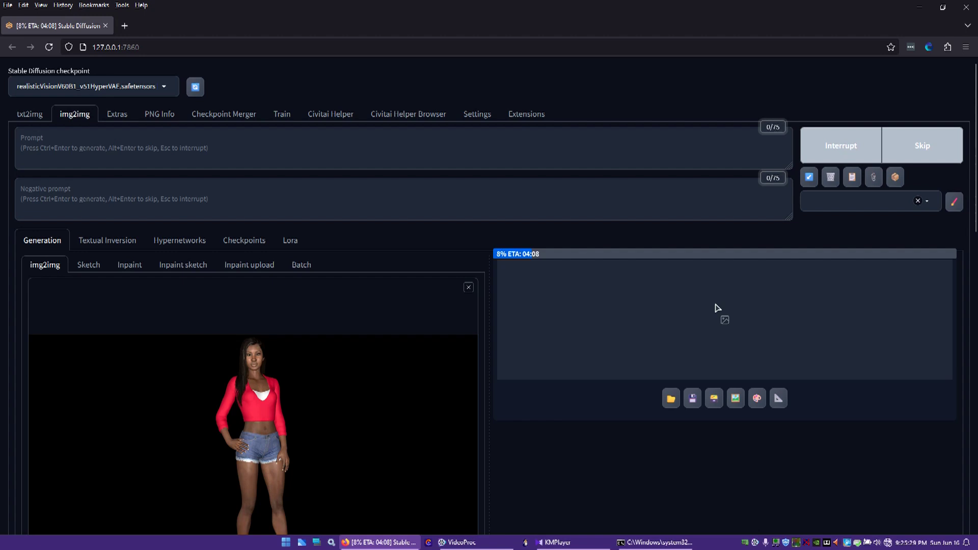
Review the available sampling methods and schedule types and the Loopback Scaler settings during generation
scroll(160, 361, "down", 4)
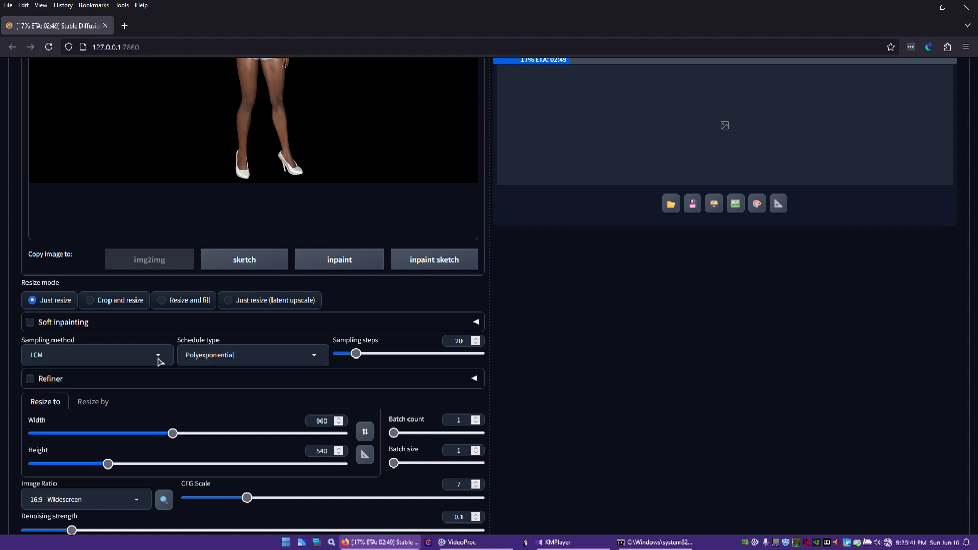
left_click(160, 361)
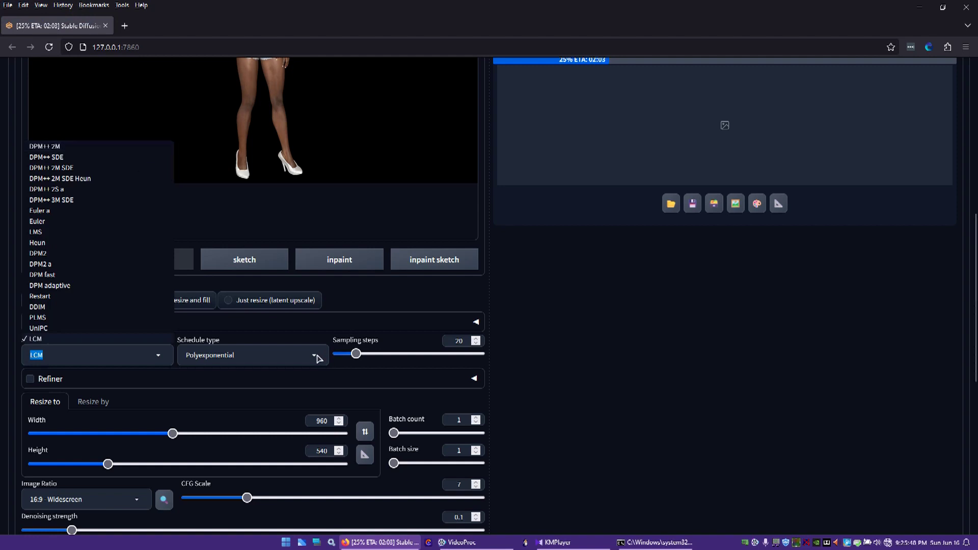
left_click(316, 357)
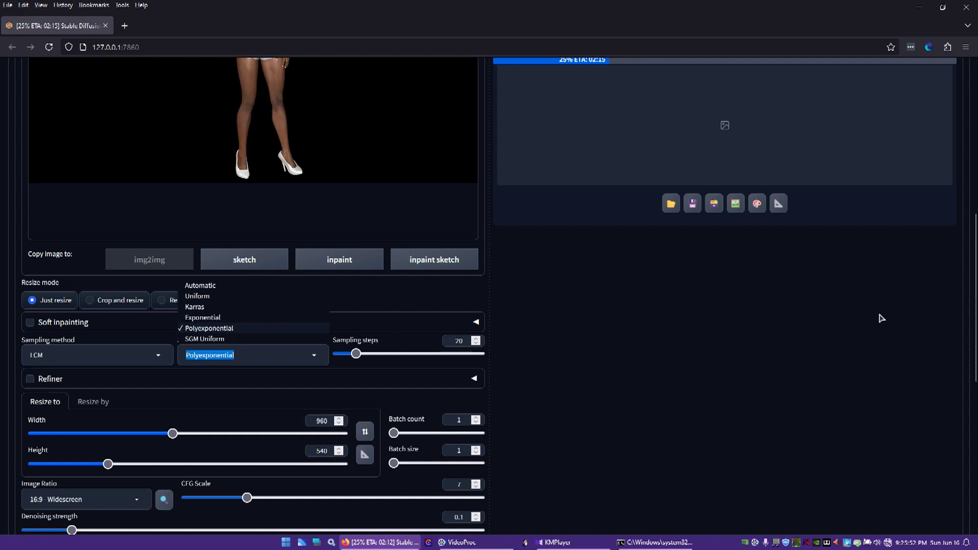
left_click_drag(975, 286, 975, 326)
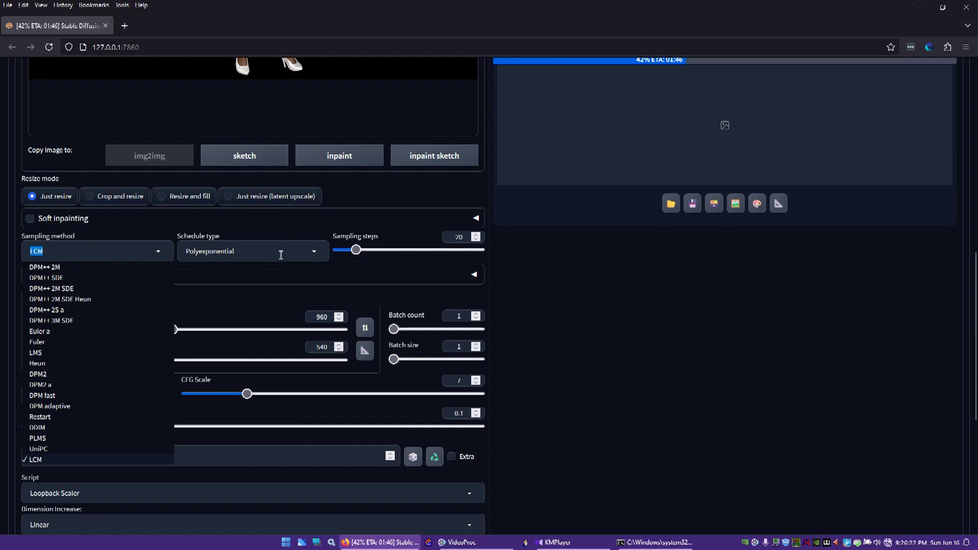
left_click(281, 255)
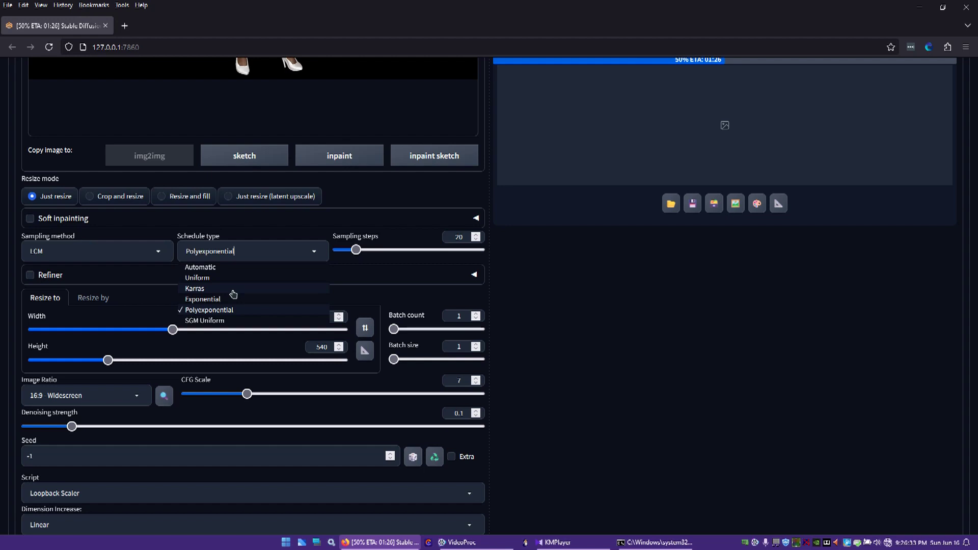
left_click_drag(970, 378, 971, 441)
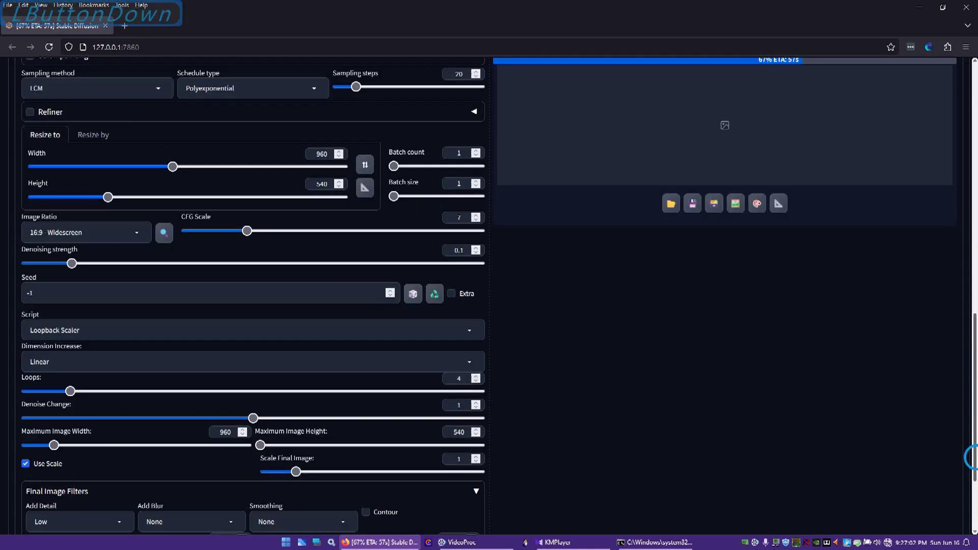
left_click_drag(968, 458, 564, 397)
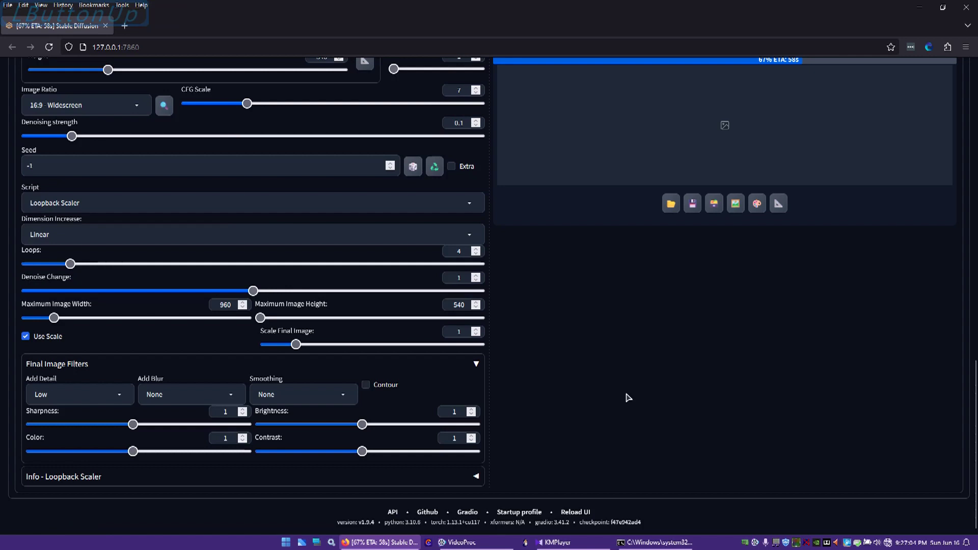
Inspect the finished img2img output in the enlarged view and return to the generation page
left_click_drag(975, 356, 971, 253)
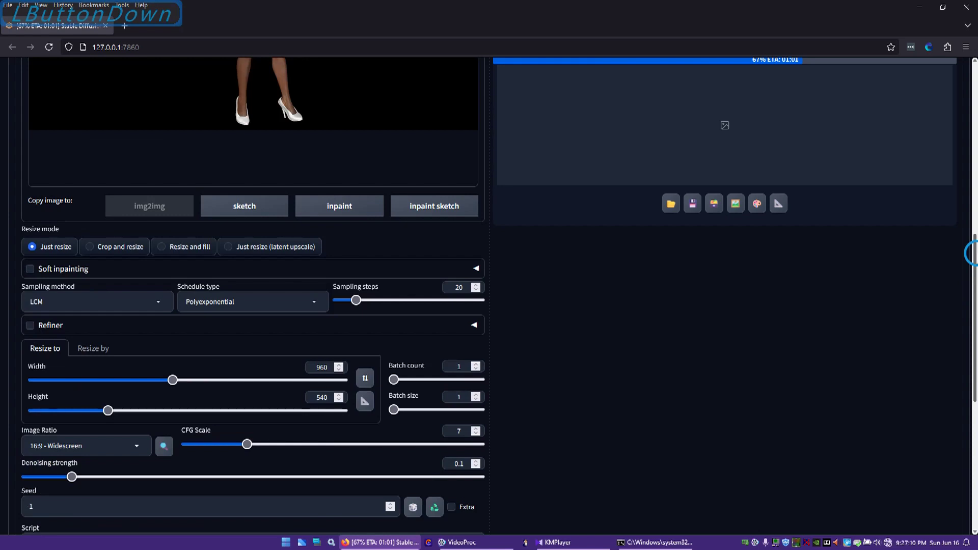
left_click_drag(970, 253, 971, 77)
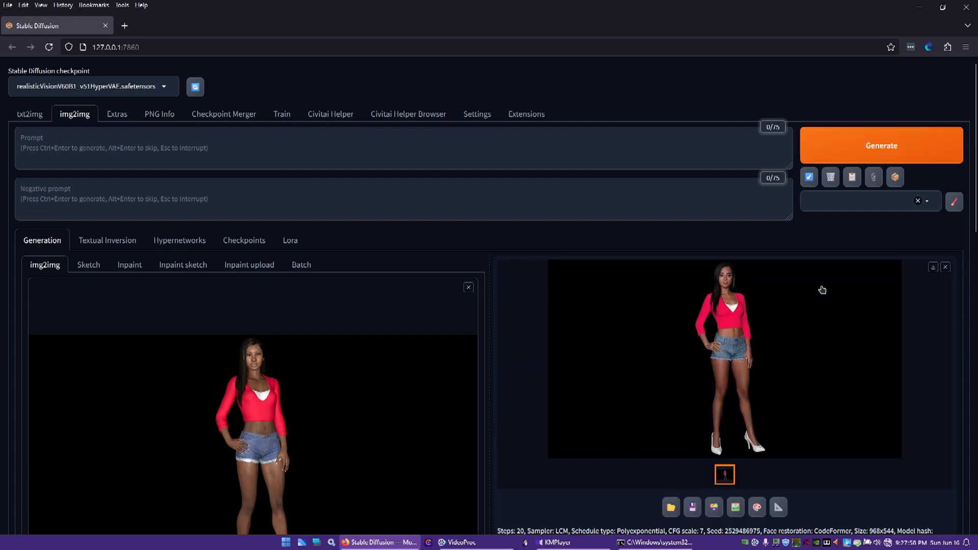
left_click(803, 339)
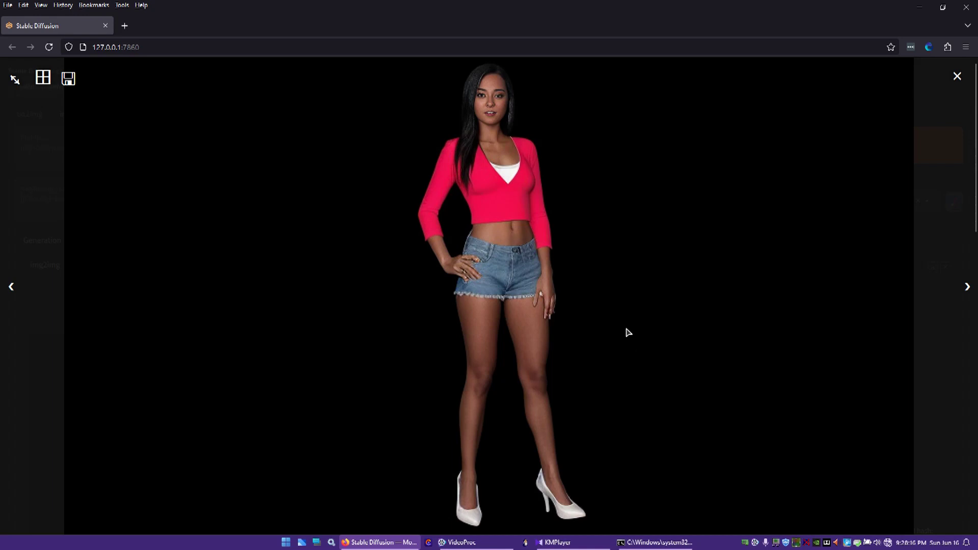
left_click(957, 77)
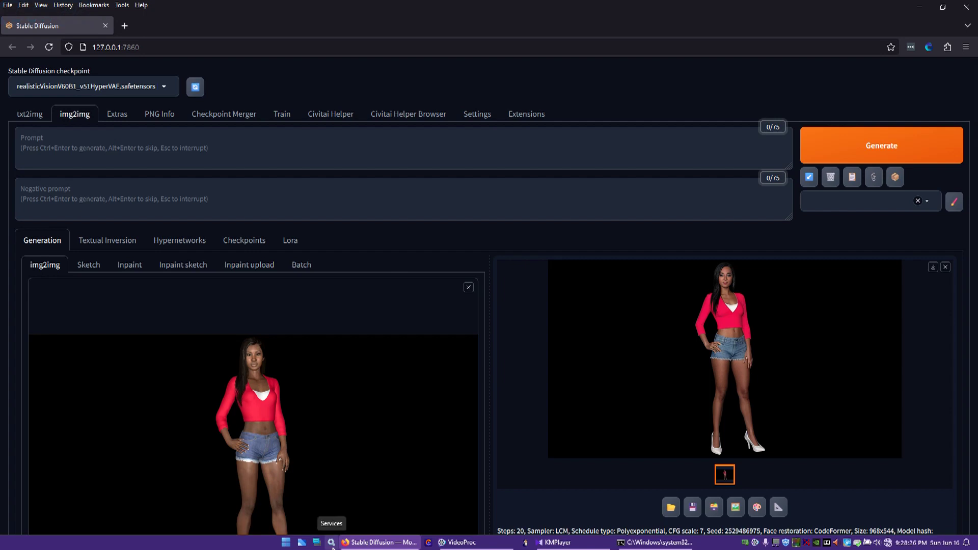
Compare the source image with the generated output and review the available sampling methods and schedule types
left_click_drag(972, 206, 971, 349)
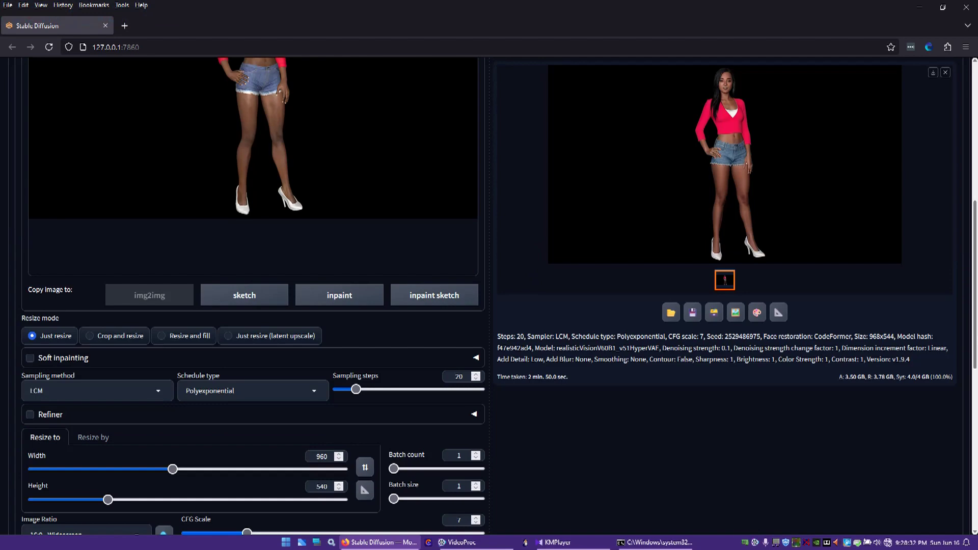
left_click_drag(972, 283, 972, 218)
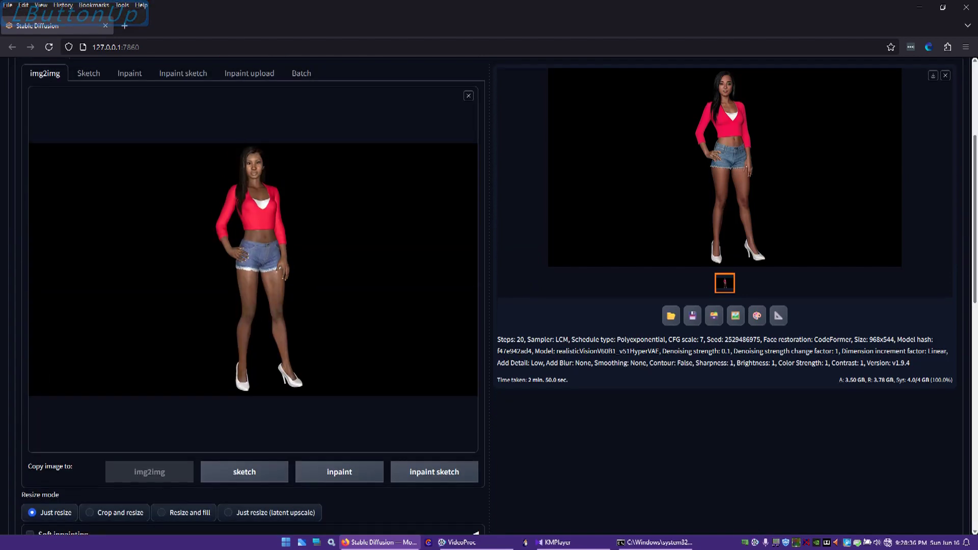
left_click_drag(972, 218, 971, 360)
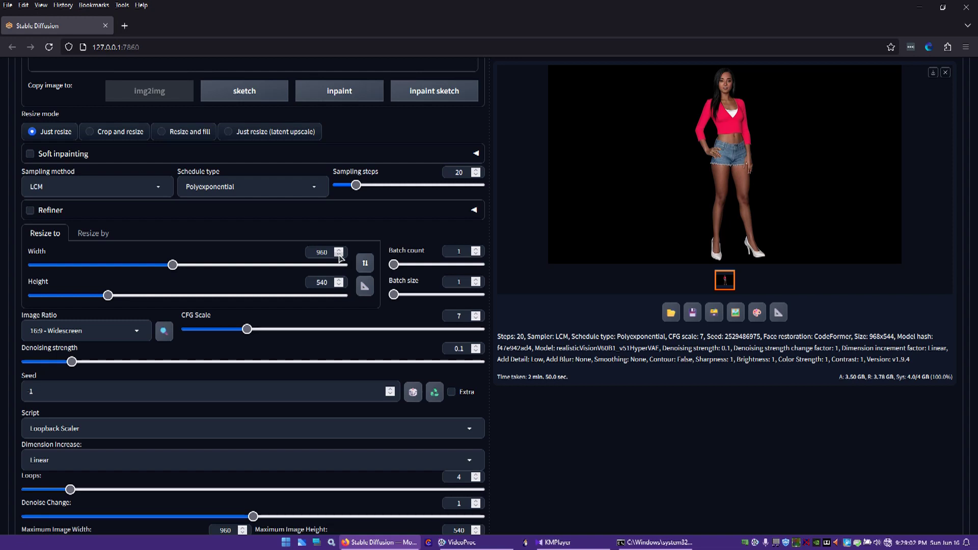
left_click(158, 189)
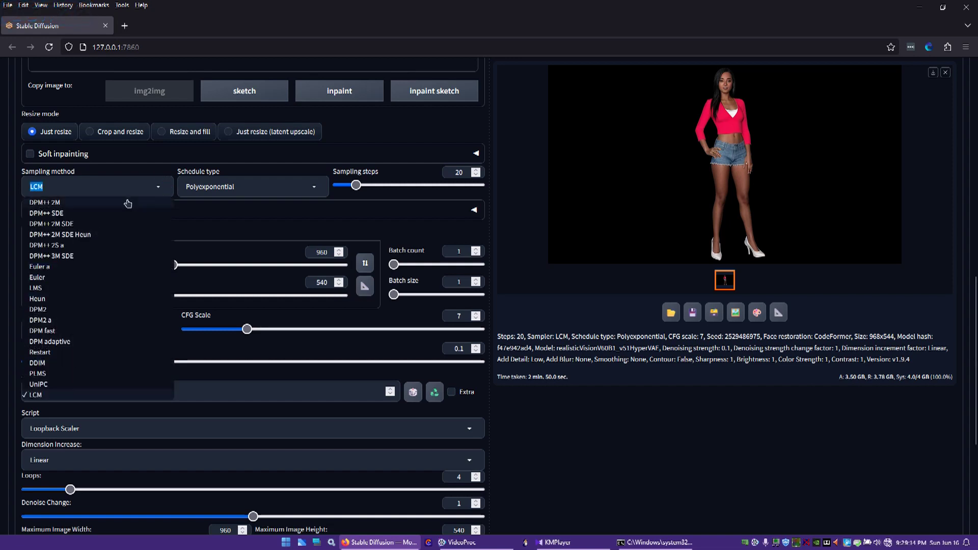
left_click(313, 190)
left_click(313, 190)
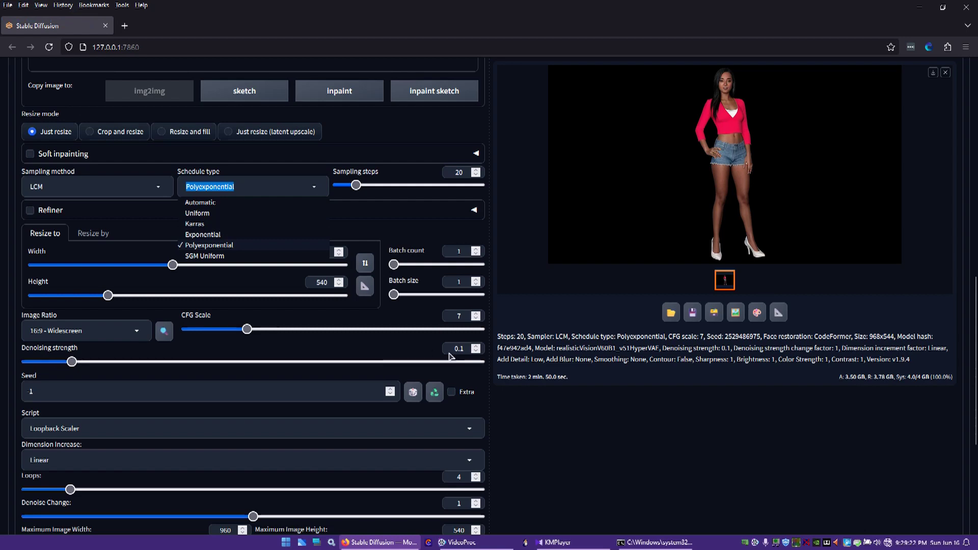
Try denoising strengths of 0.05 and 0.19, and set the value back to 0.1
left_click(476, 351)
double_click(476, 351)
left_click(476, 352)
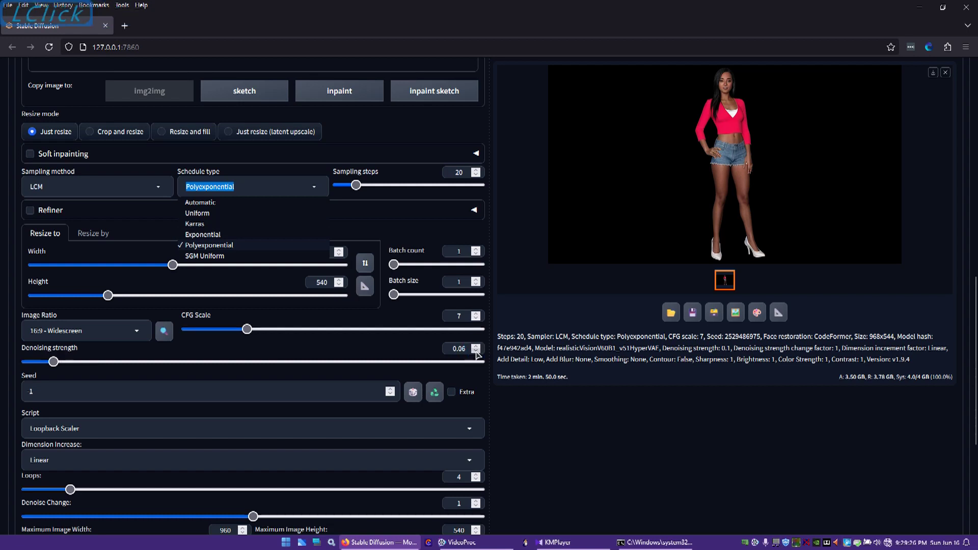
left_click(476, 352)
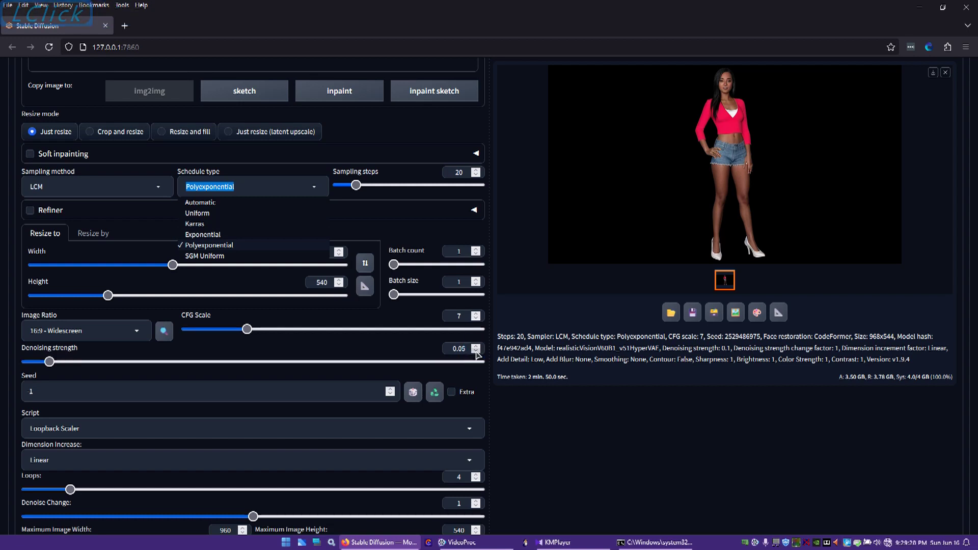
left_click(112, 361)
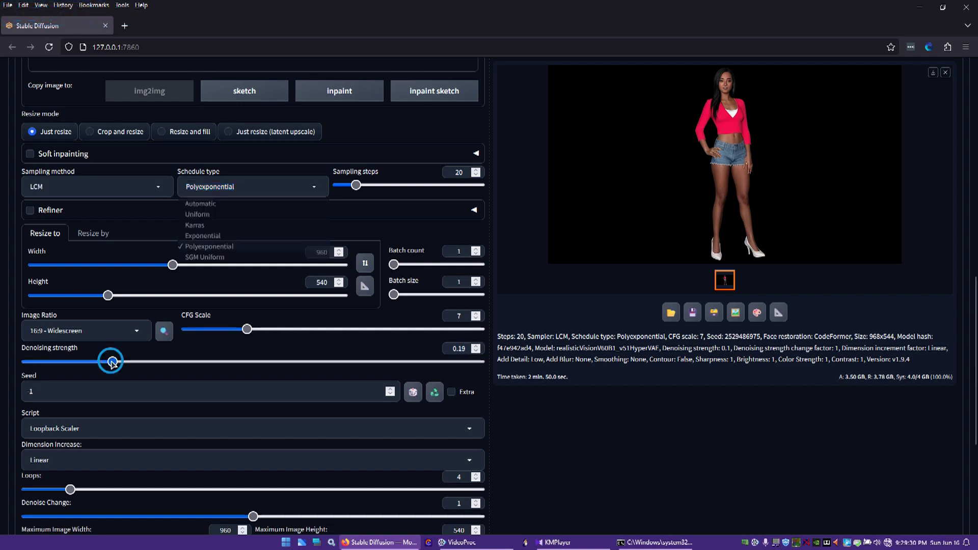
left_click_drag(112, 362, 74, 365)
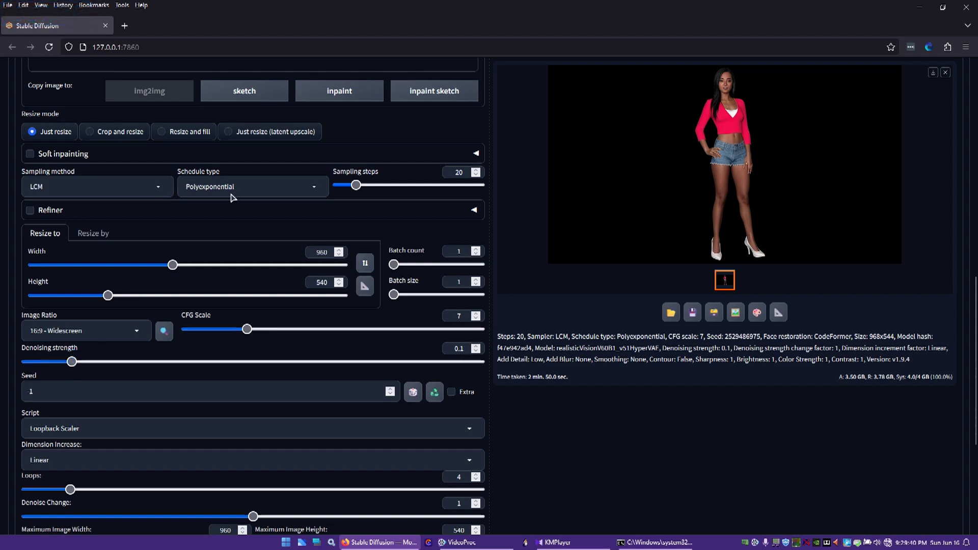
Enlarge the generated character image to examine its details again
left_click(736, 106)
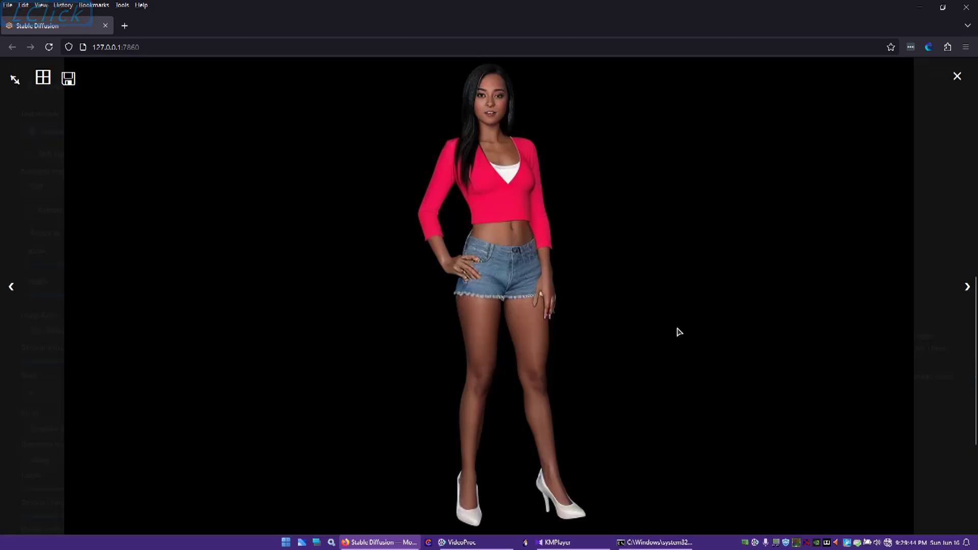